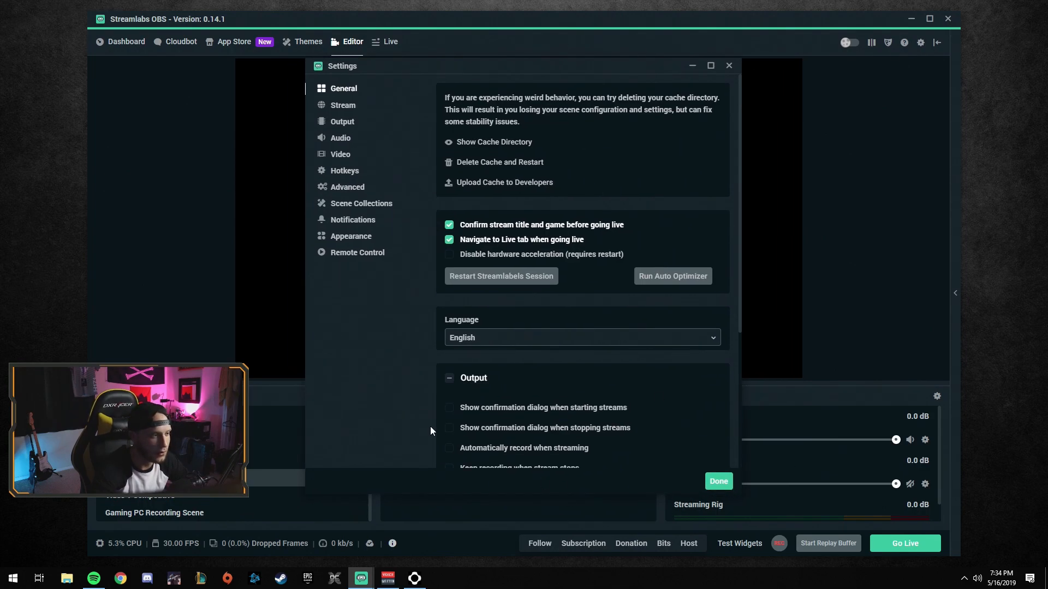
# Switch the output mode to Advanced and set the streaming encoder to Hardware (NVENC) (new)
pyautogui.click(340, 108)
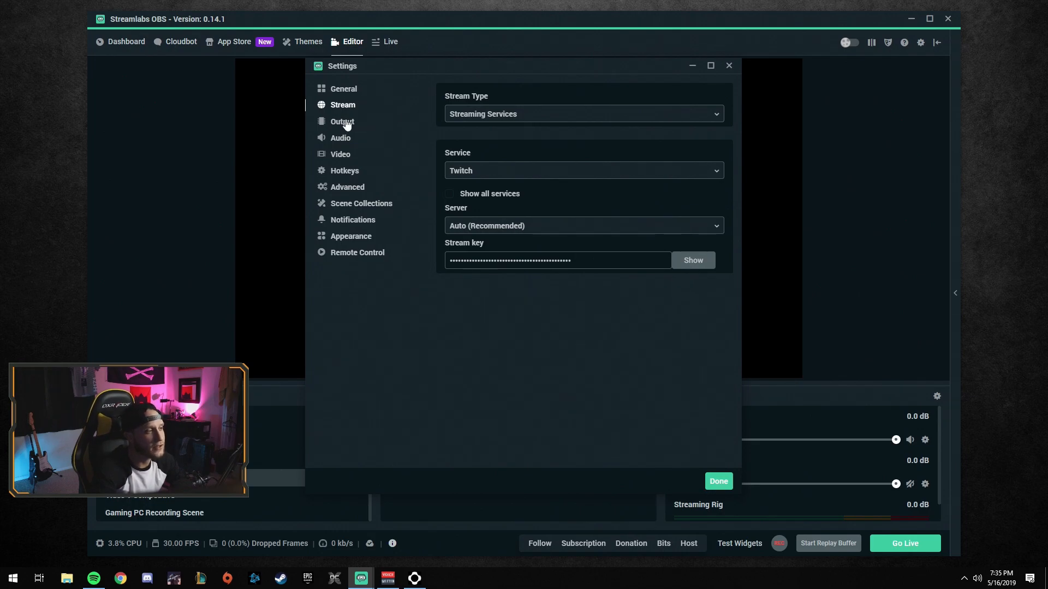
pyautogui.click(346, 124)
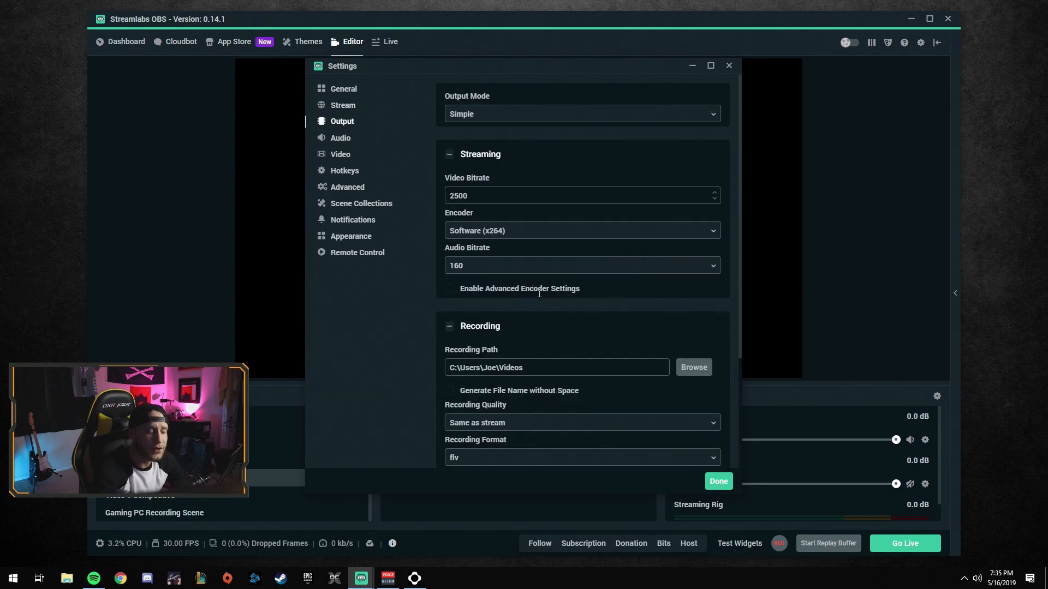
pyautogui.click(487, 115)
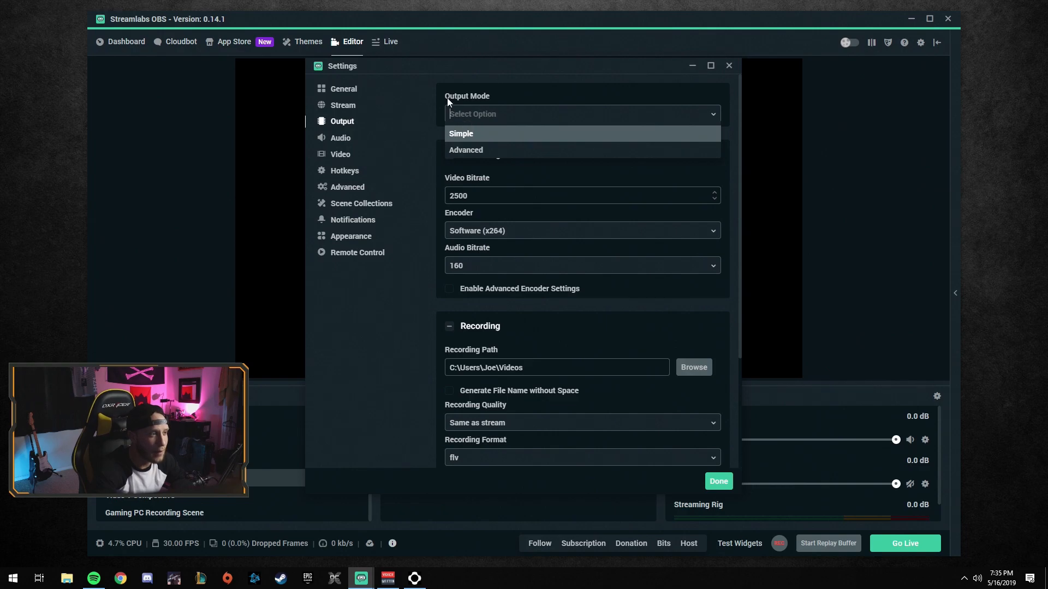
pyautogui.click(474, 151)
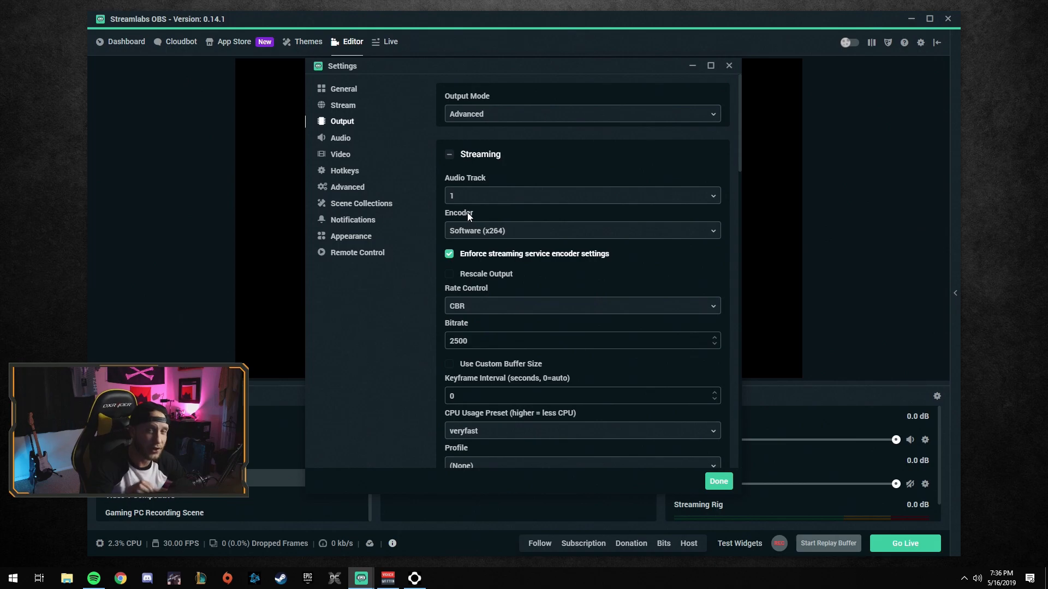
pyautogui.click(507, 231)
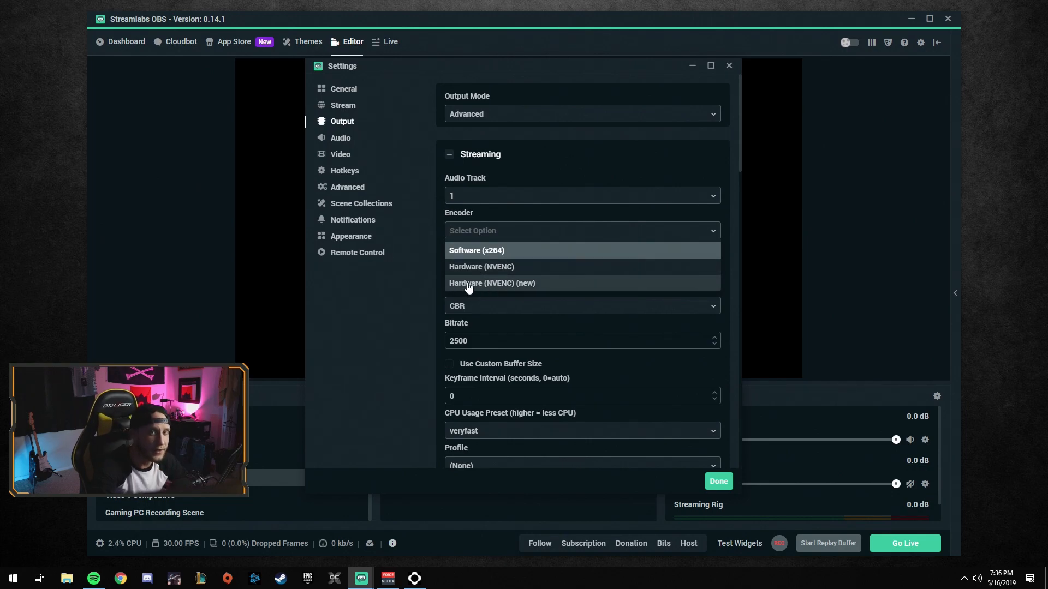
pyautogui.click(526, 288)
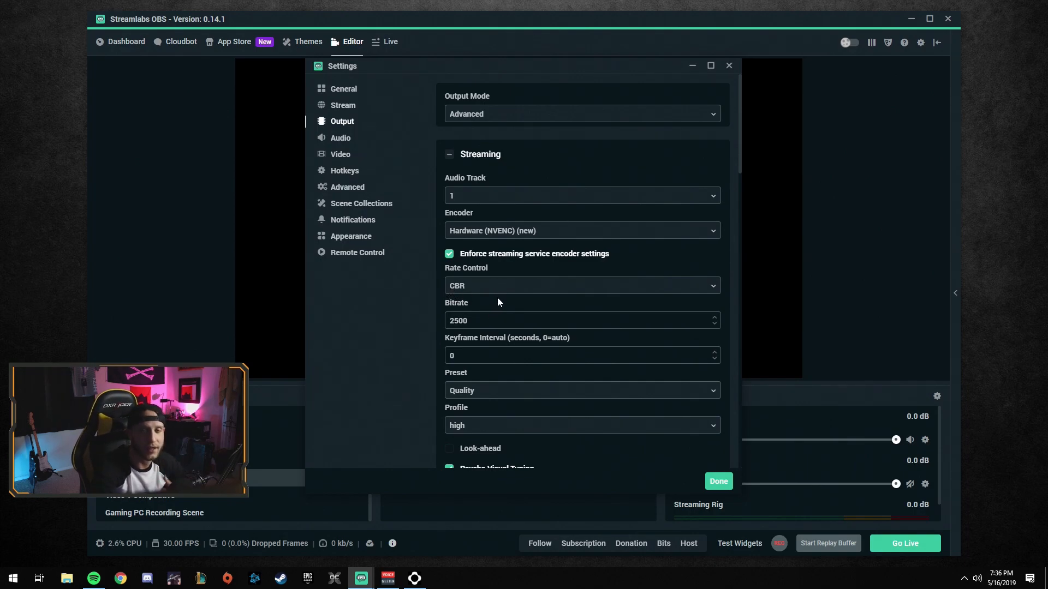
# Set the streaming bitrate to 4000
pyautogui.moveTo(479, 327); pyautogui.dragTo(446, 320)
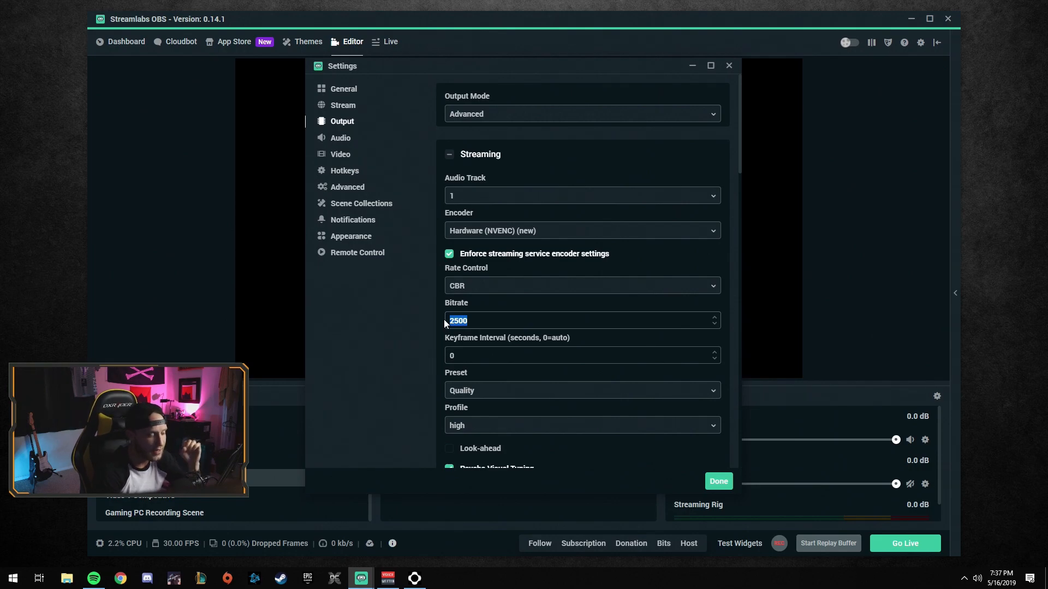
pyautogui.press('BackSpace')
pyautogui.write('4000')
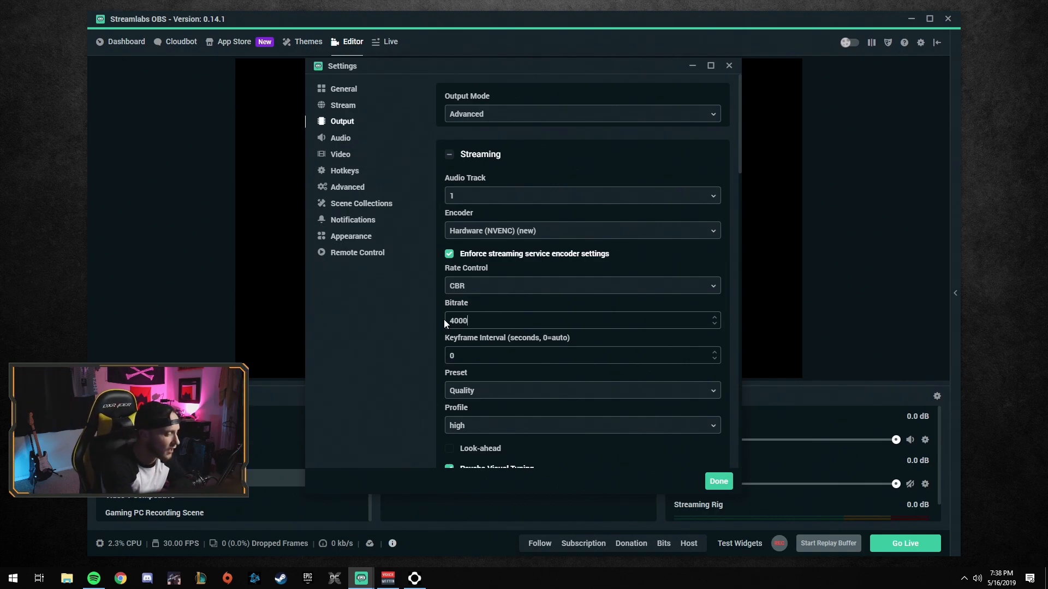
# Set the streaming bitrate to 6000 and the keyframe interval to 2 seconds
pyautogui.press('BackSpace')
pyautogui.press('BackSpace')
pyautogui.press('BackSpace')
pyautogui.write('6000')
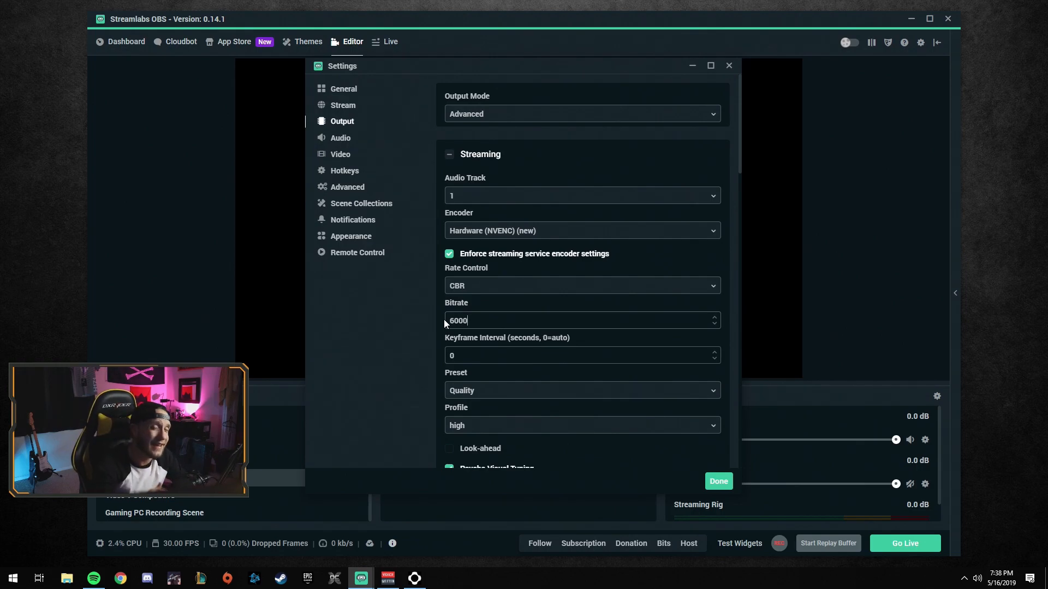
pyautogui.doubleClick(505, 355)
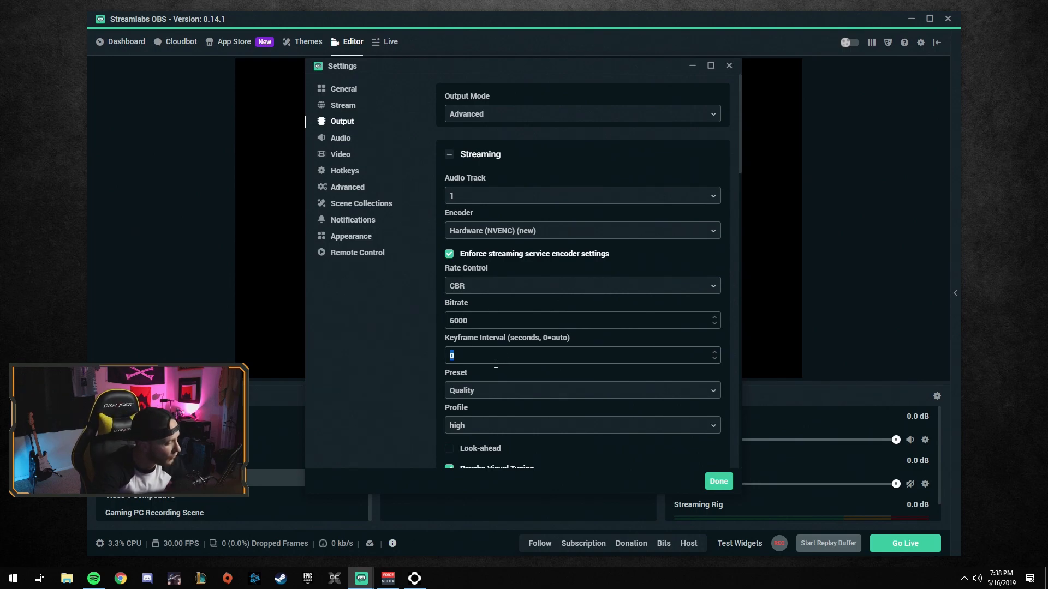
pyautogui.write('2')
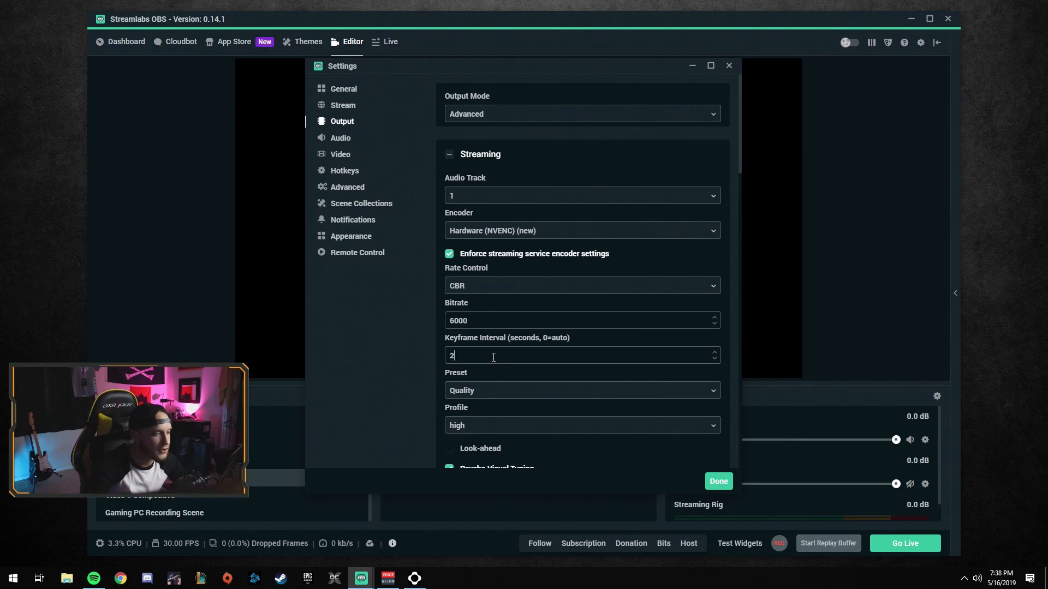
# Choose the Quality preset and the high profile for the streaming encoder
pyautogui.scroll(-2, 441, 371)
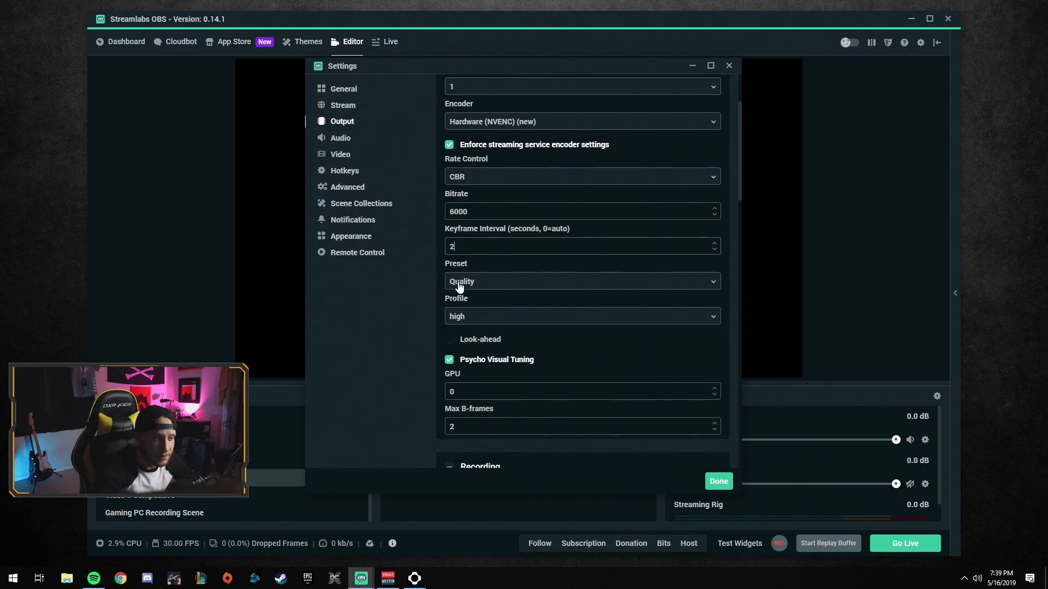
pyautogui.click(454, 281)
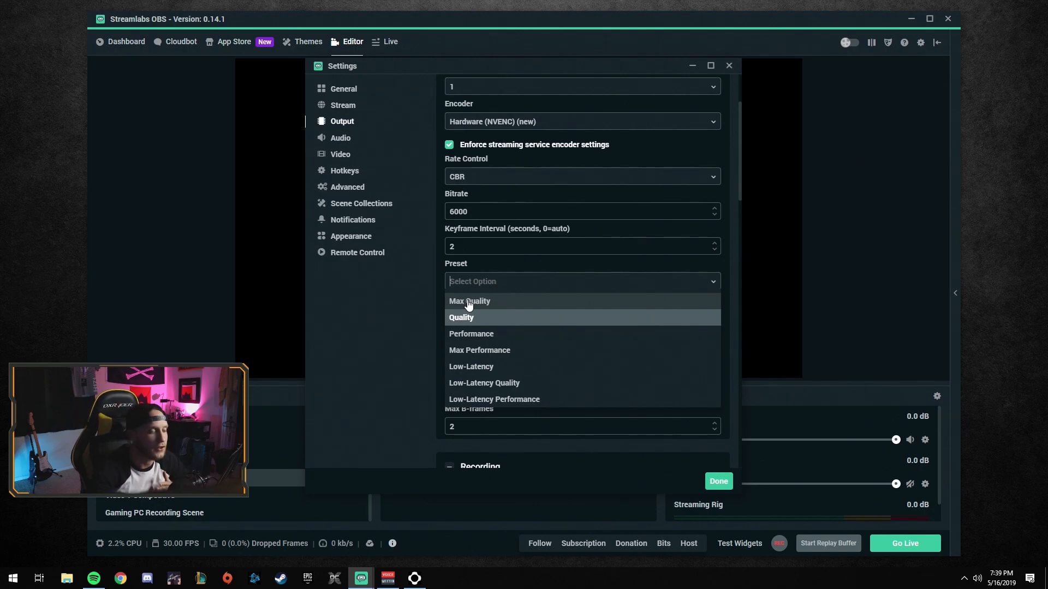
pyautogui.click(476, 321)
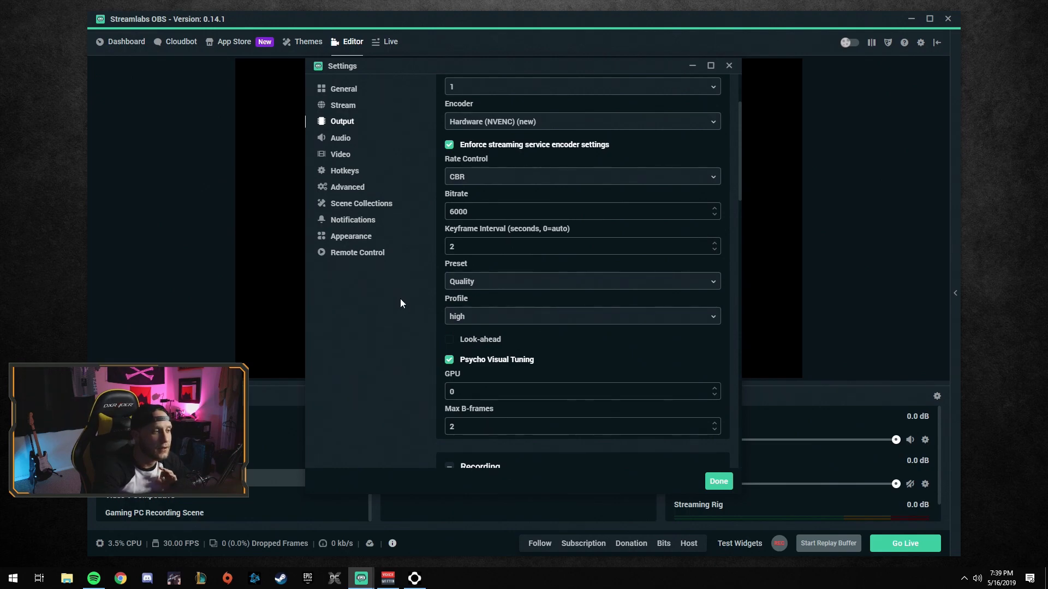
pyautogui.click(464, 281)
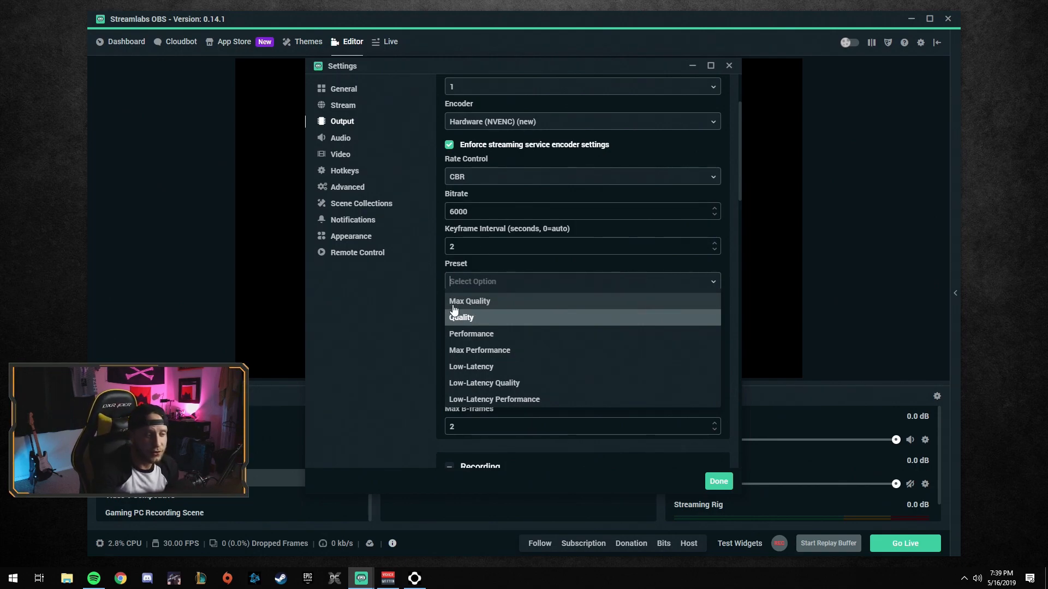
pyautogui.click(462, 319)
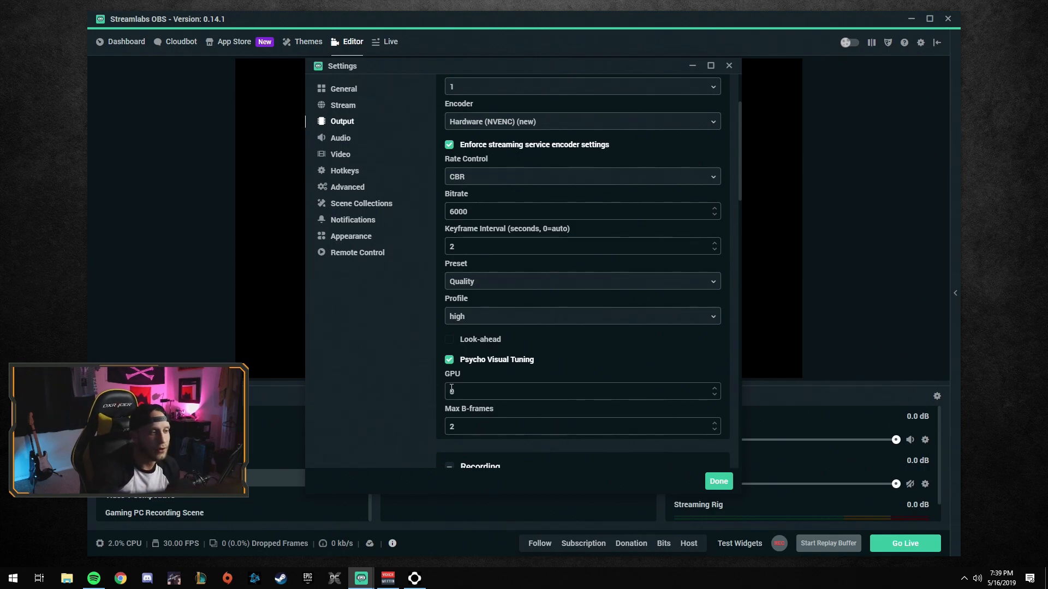
pyautogui.click(469, 318)
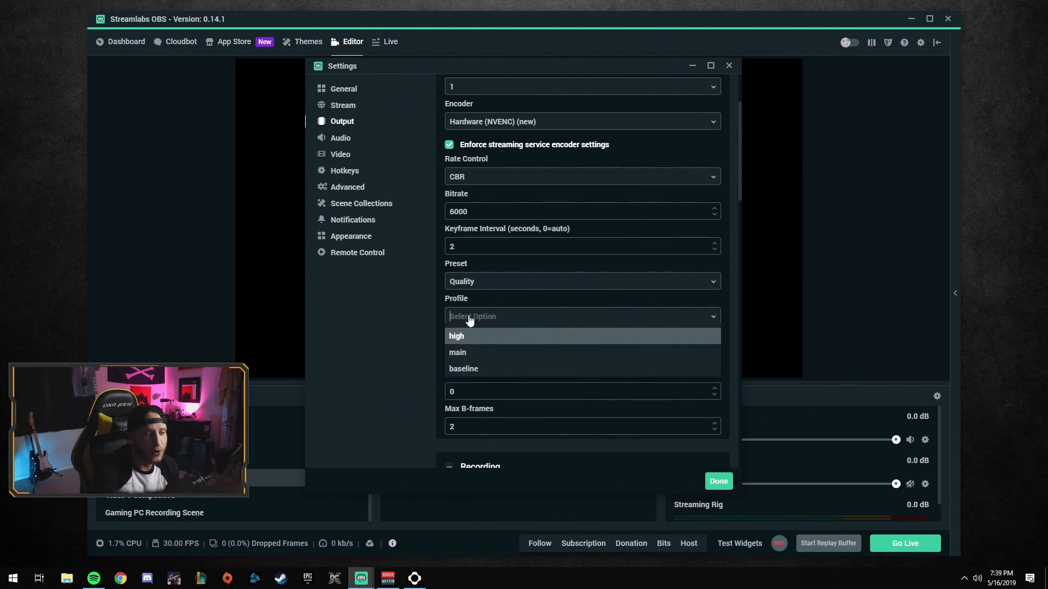
pyautogui.click(461, 337)
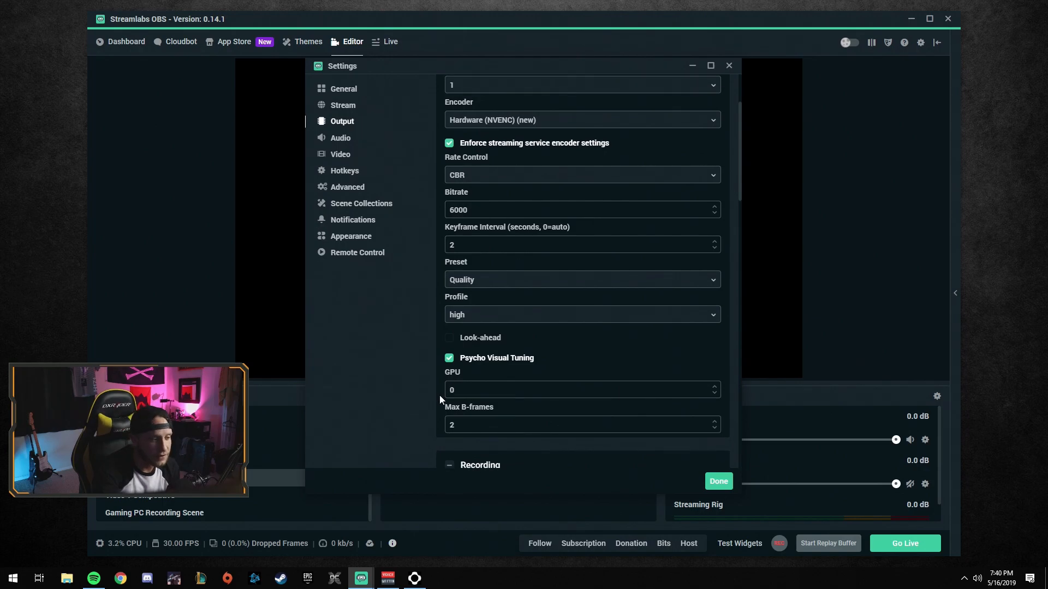
# Review the remaining encoder, recording and audio track options in the output settings
pyautogui.scroll(-1, 466, 381)
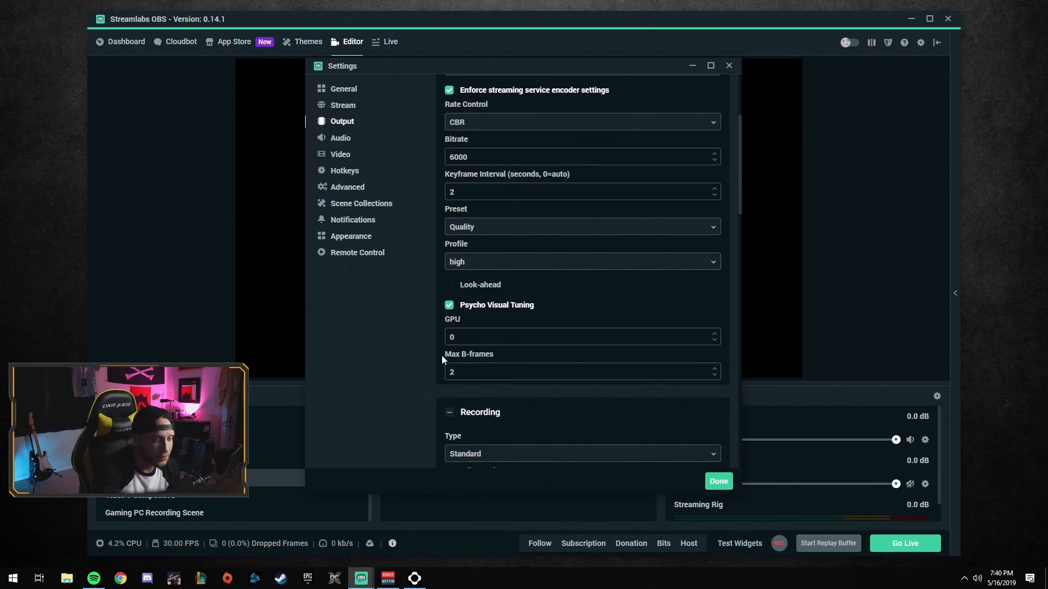
pyautogui.scroll(-7, 442, 359)
pyautogui.scroll(-3, 460, 369)
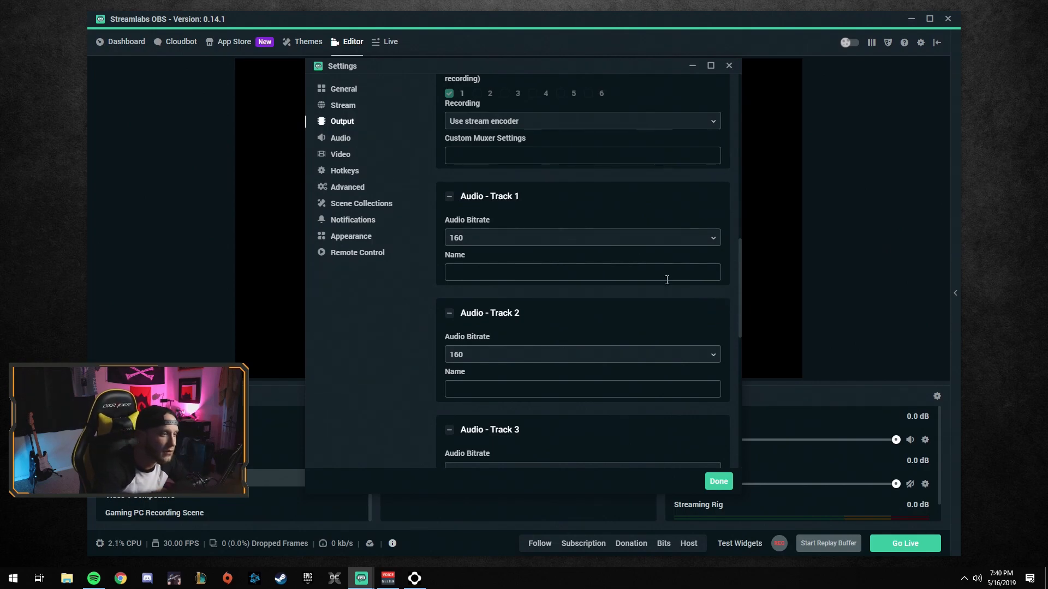
pyautogui.scroll(5, 446, 270)
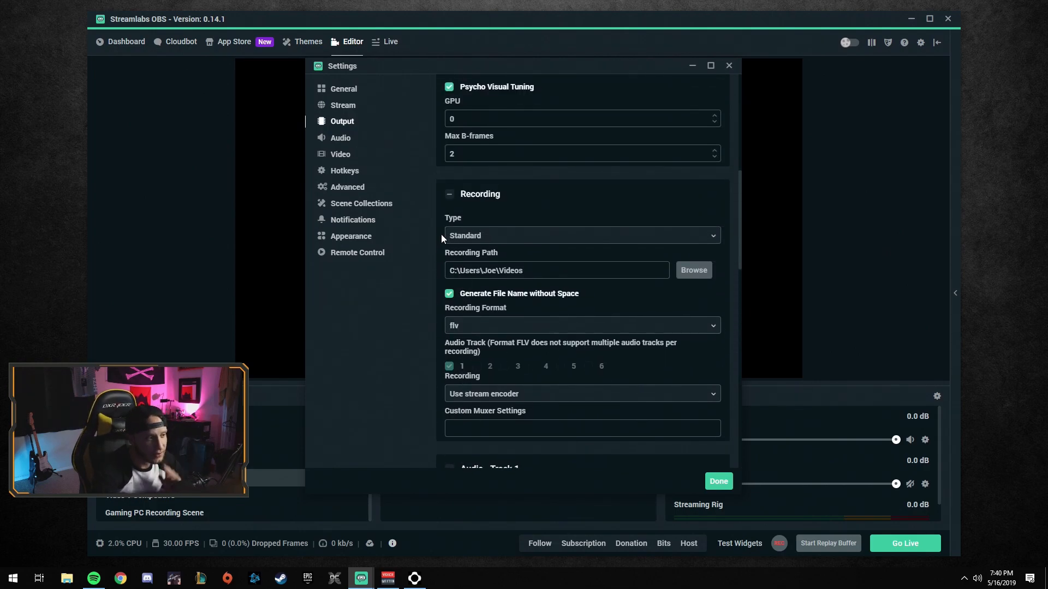
pyautogui.scroll(2, 439, 254)
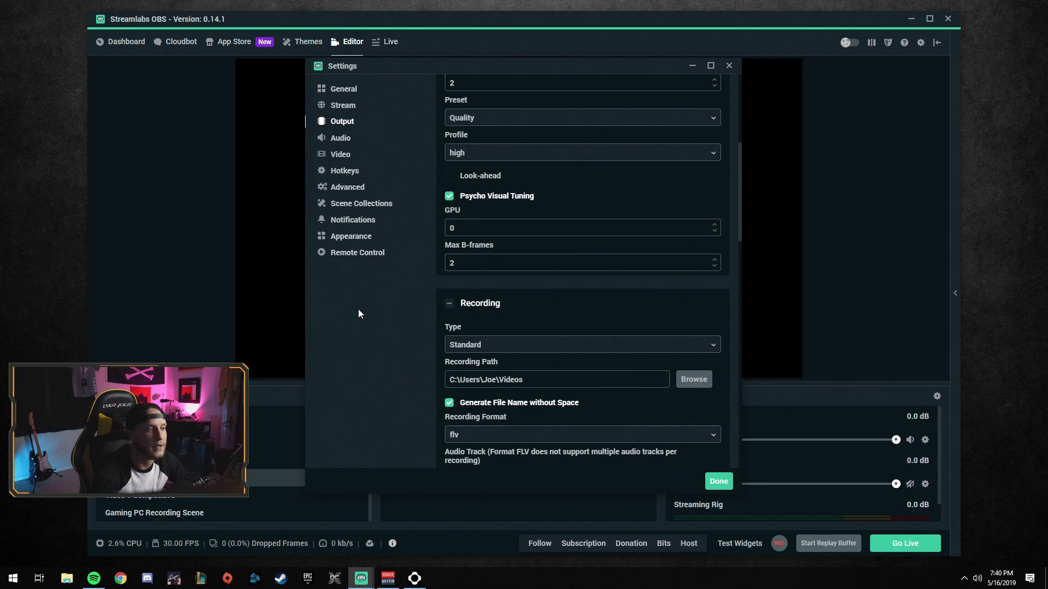
pyautogui.scroll(5, 439, 194)
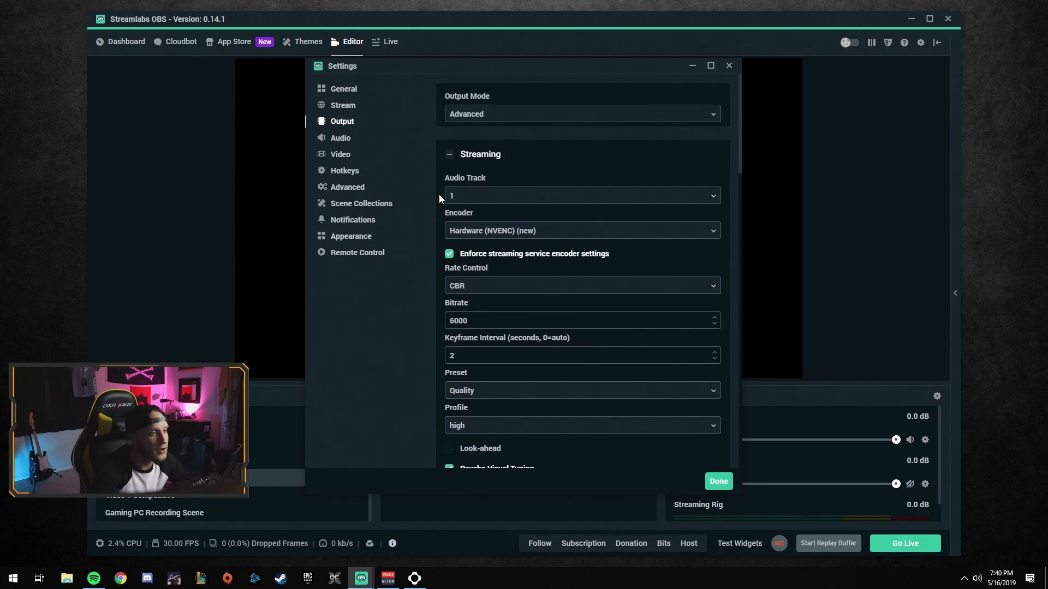
# Check the sample rate choices in the audio settings and open the recording devices in the Windows Sound dialog
pyautogui.click(344, 143)
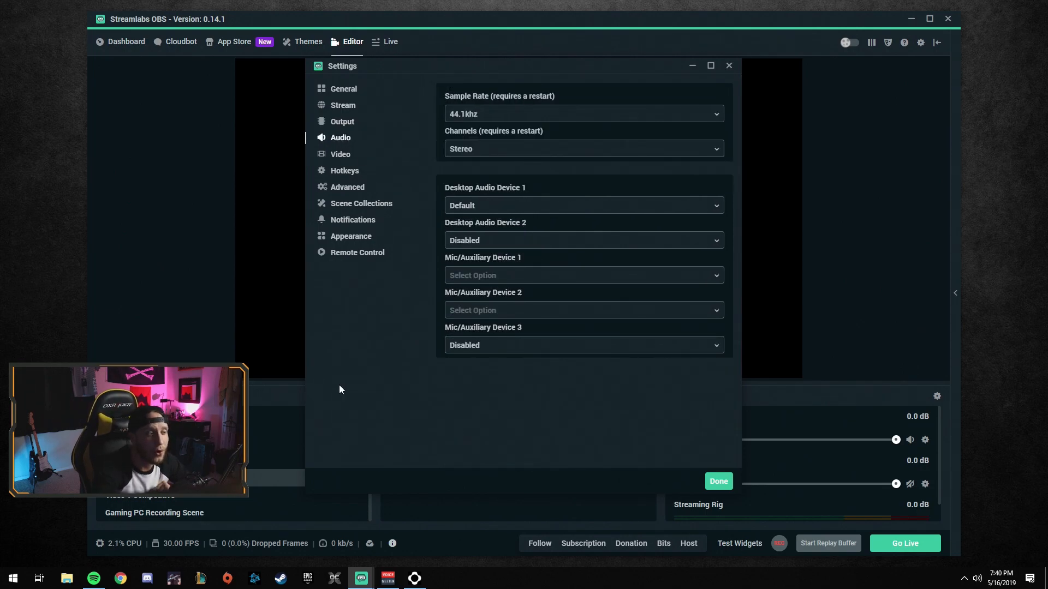
pyautogui.click(471, 115)
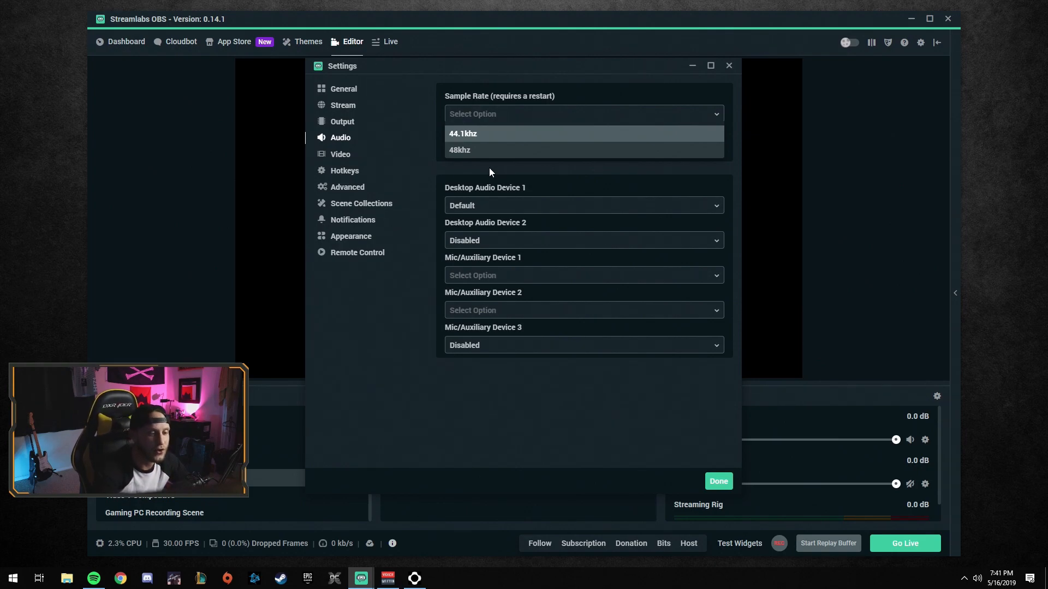
pyautogui.rightClick(977, 580)
pyautogui.click(959, 545)
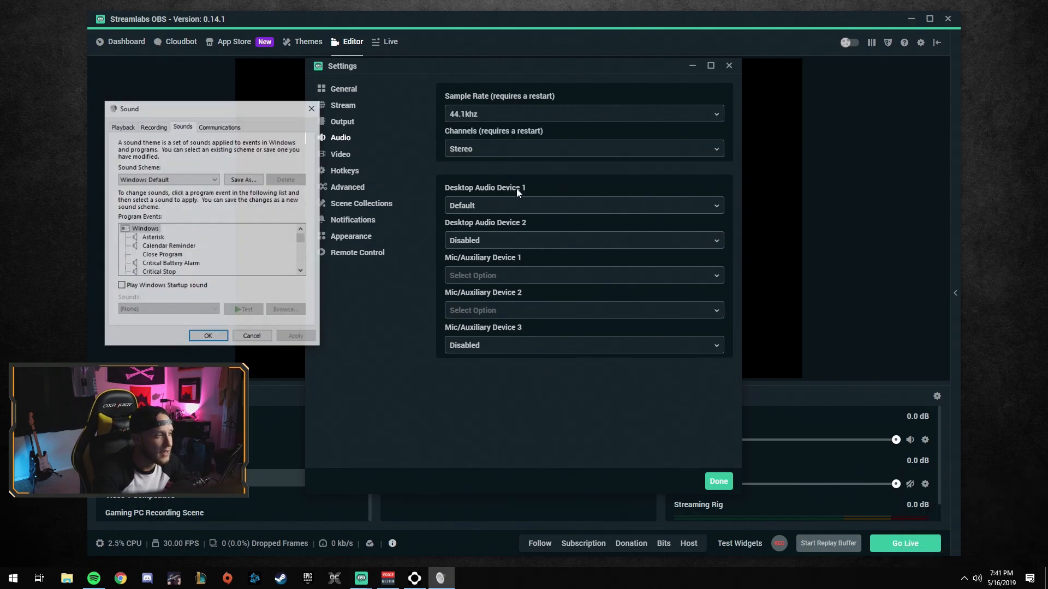
pyautogui.moveTo(223, 111); pyautogui.dragTo(238, 86)
pyautogui.click(169, 102)
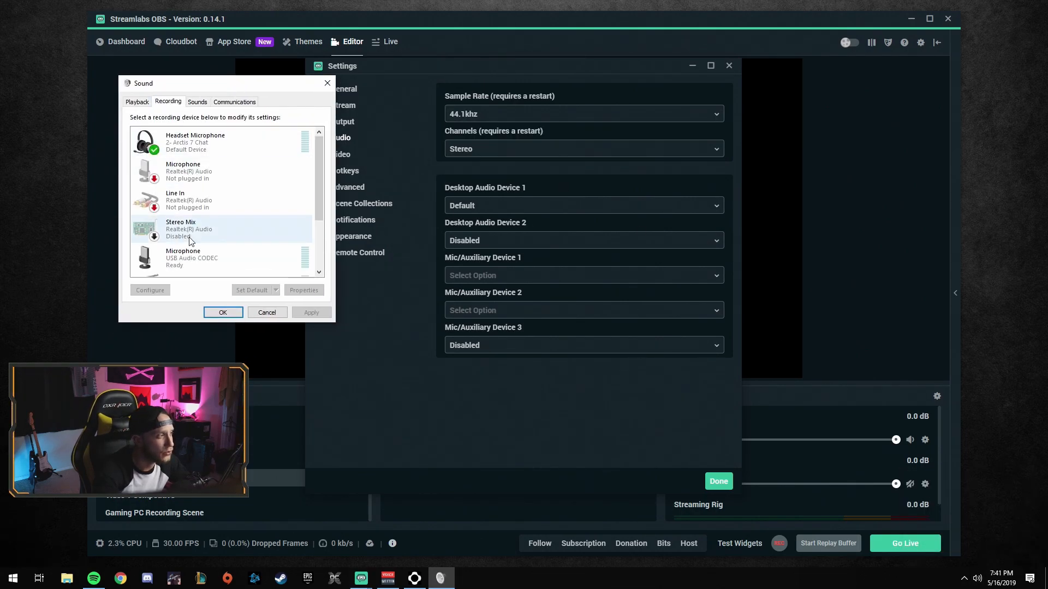
# Check the default format of the Headset Microphone in its advanced properties, and close them without changes
pyautogui.click(196, 141)
pyautogui.rightClick(197, 140)
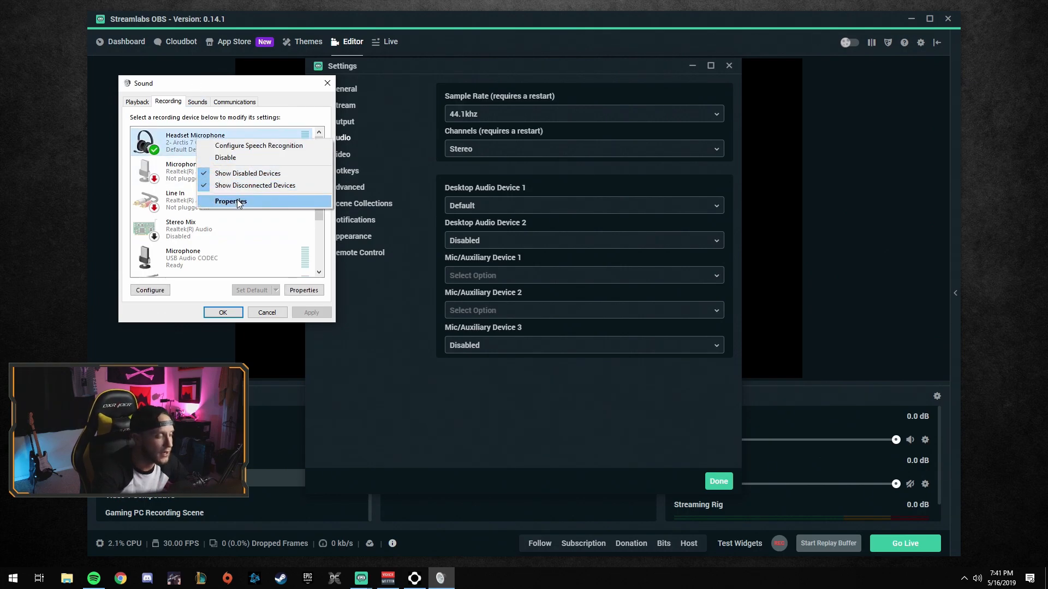
pyautogui.click(237, 201)
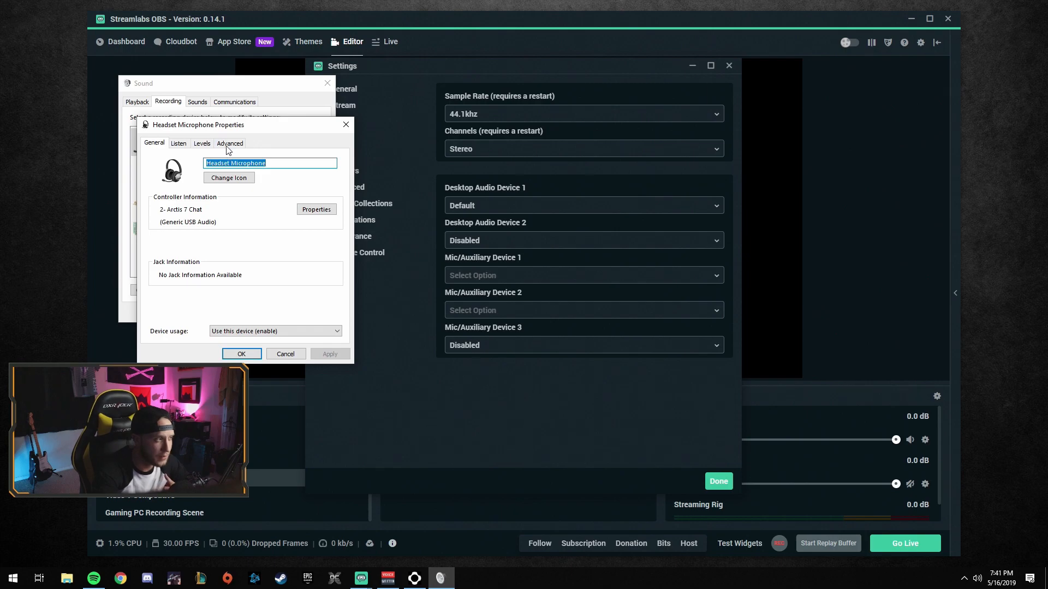
pyautogui.moveTo(222, 131); pyautogui.dragTo(246, 111)
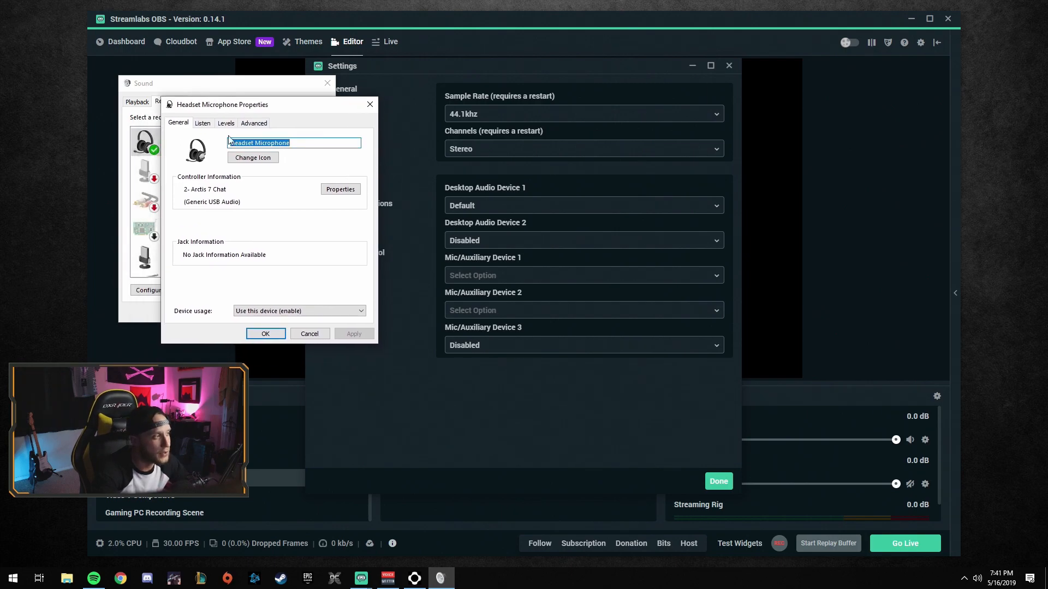
pyautogui.click(202, 125)
pyautogui.click(230, 124)
pyautogui.click(254, 123)
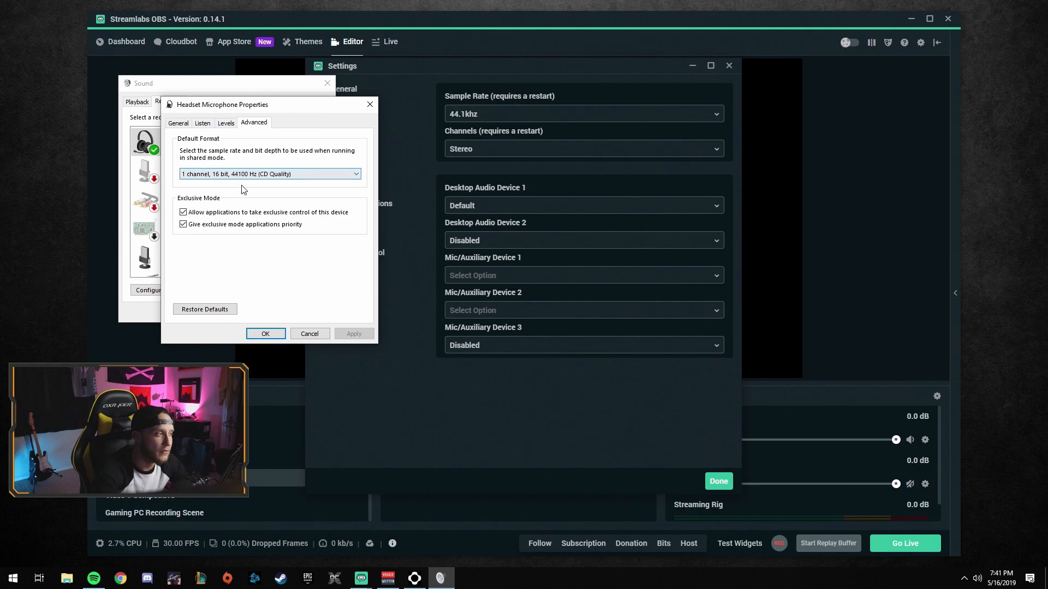
pyautogui.click(296, 335)
# Examine the default format choices of the Headphones playback device in its advanced properties, keeping the current format
pyautogui.click(137, 101)
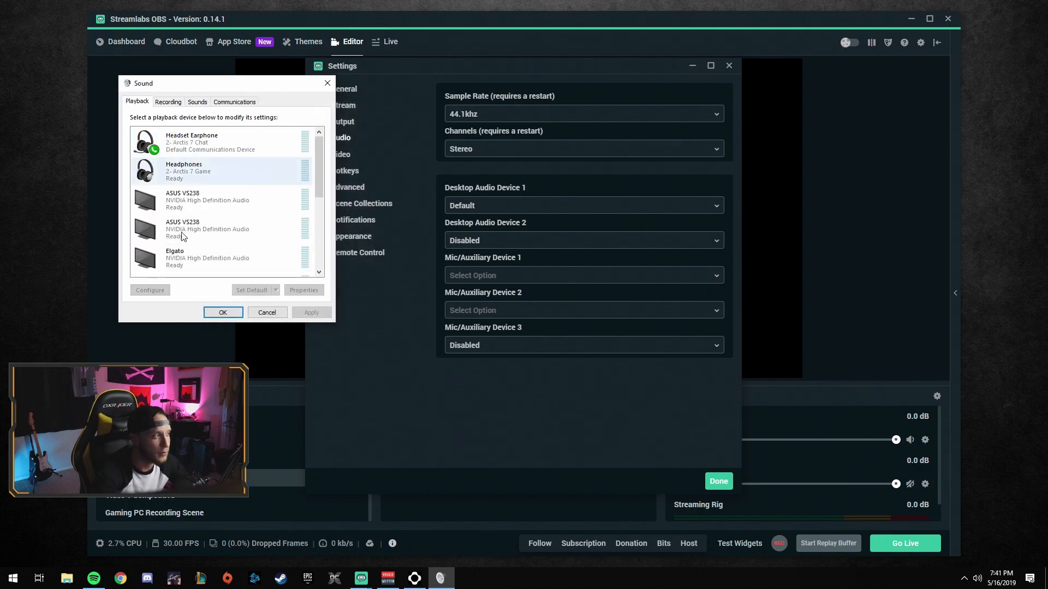
pyautogui.rightClick(191, 145)
pyautogui.rightClick(220, 164)
pyautogui.click(259, 251)
pyautogui.click(255, 145)
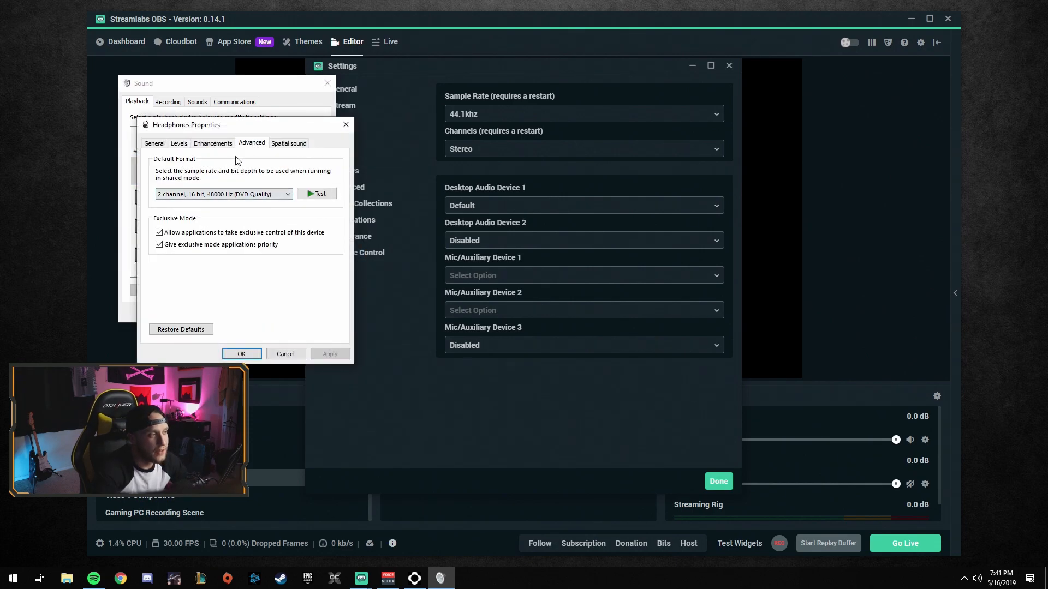
pyautogui.click(224, 195)
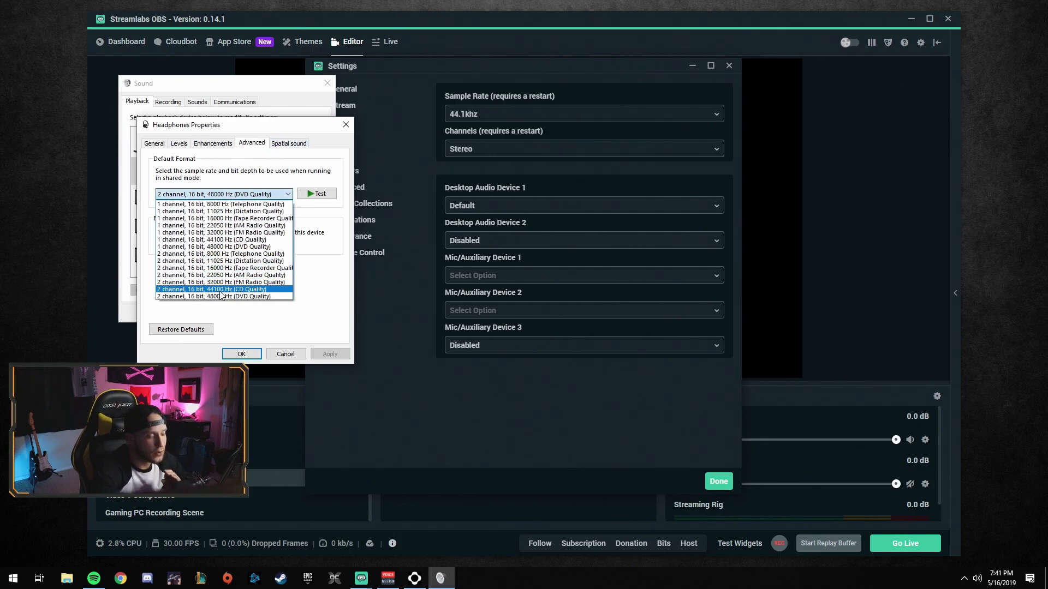
pyautogui.click(281, 318)
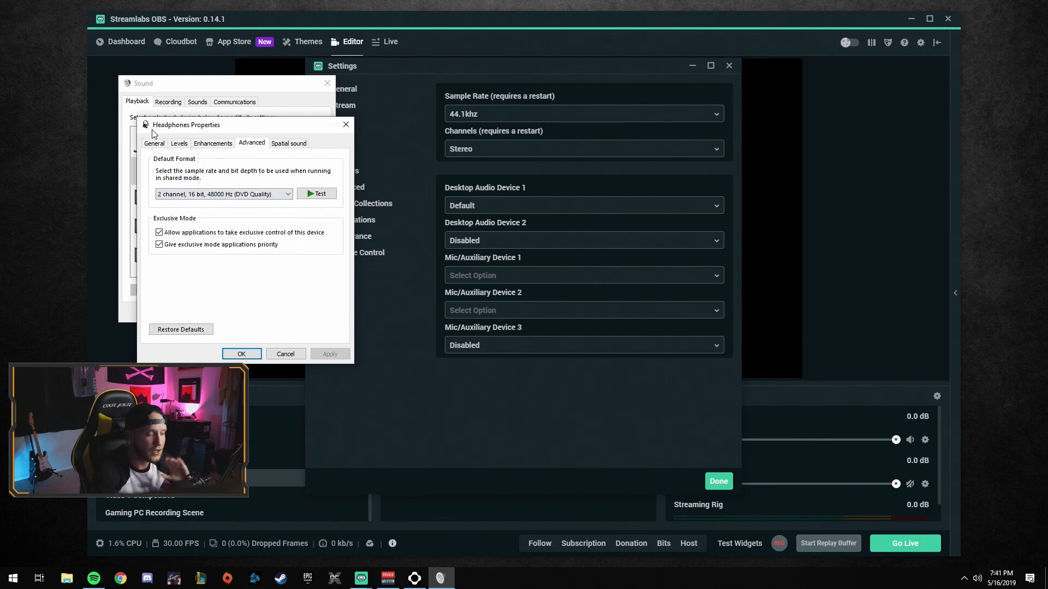
# Leave the Headphones properties and select Stereo as the channels option in the audio settings
pyautogui.click(275, 194)
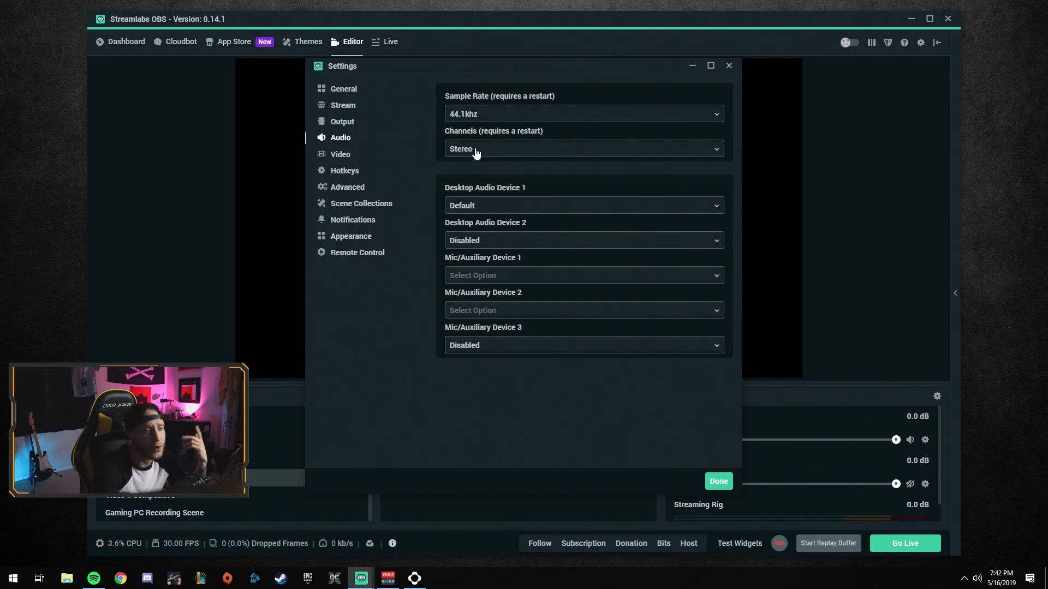
pyautogui.click(479, 155)
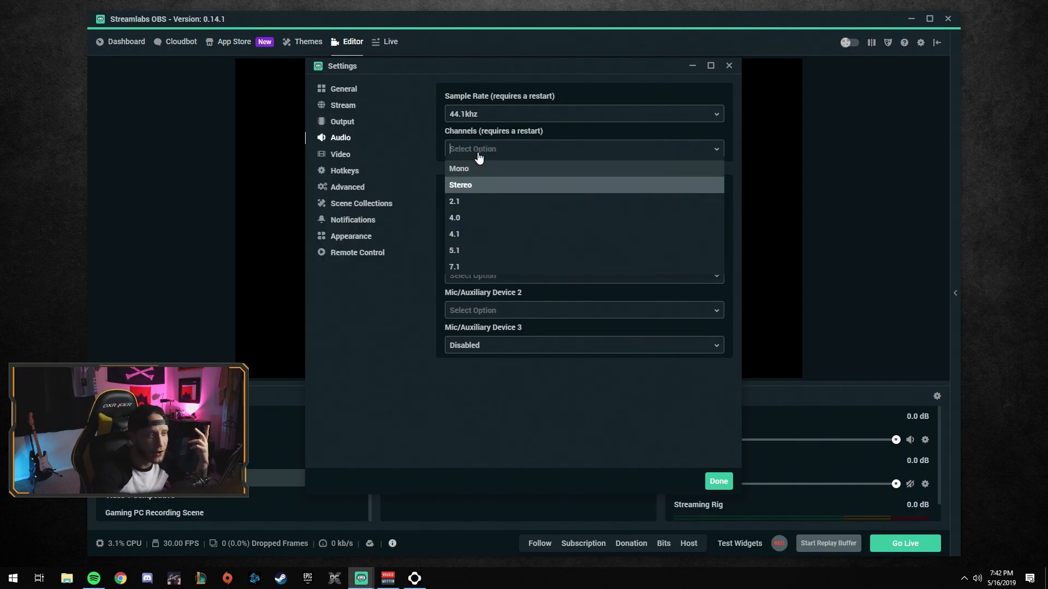
pyautogui.click(458, 185)
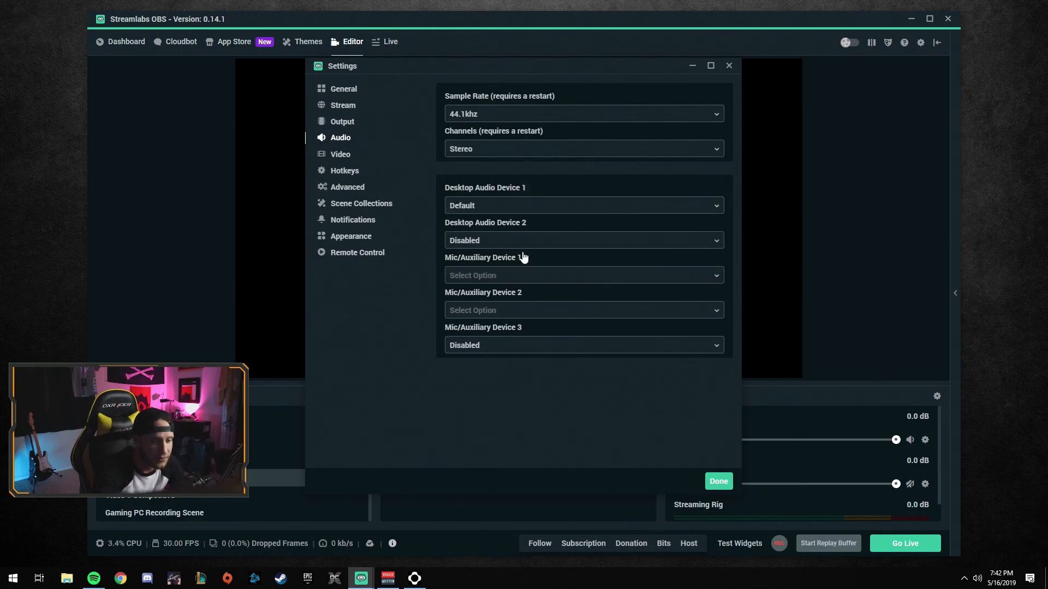
# Set Mic/Auxiliary Device 1 to Microphone (USB Audio CODEC) and move the settings window aside to check the mixer
pyautogui.rightClick(977, 579)
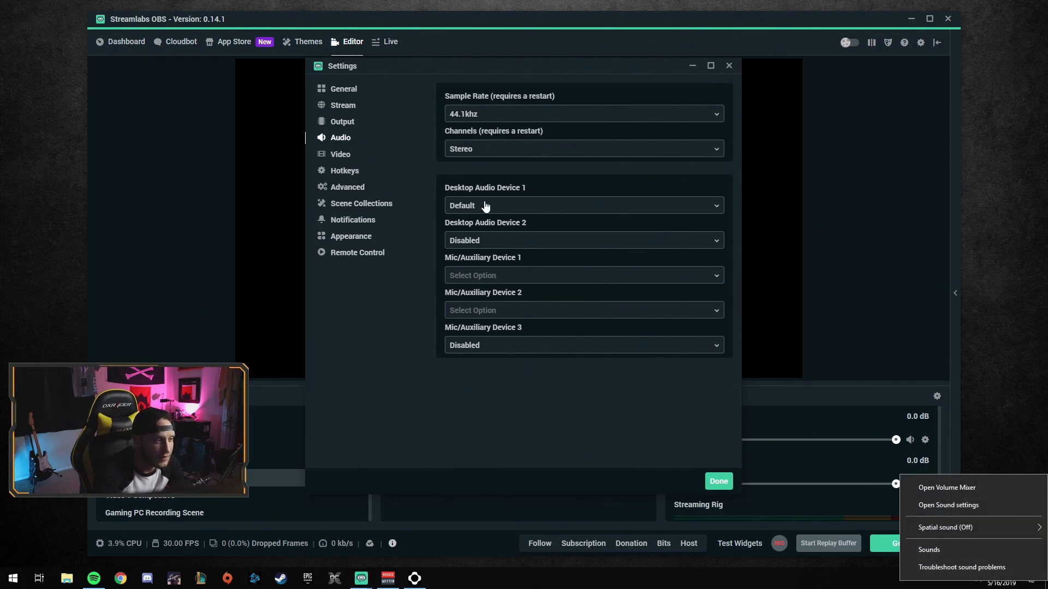
pyautogui.click(470, 271)
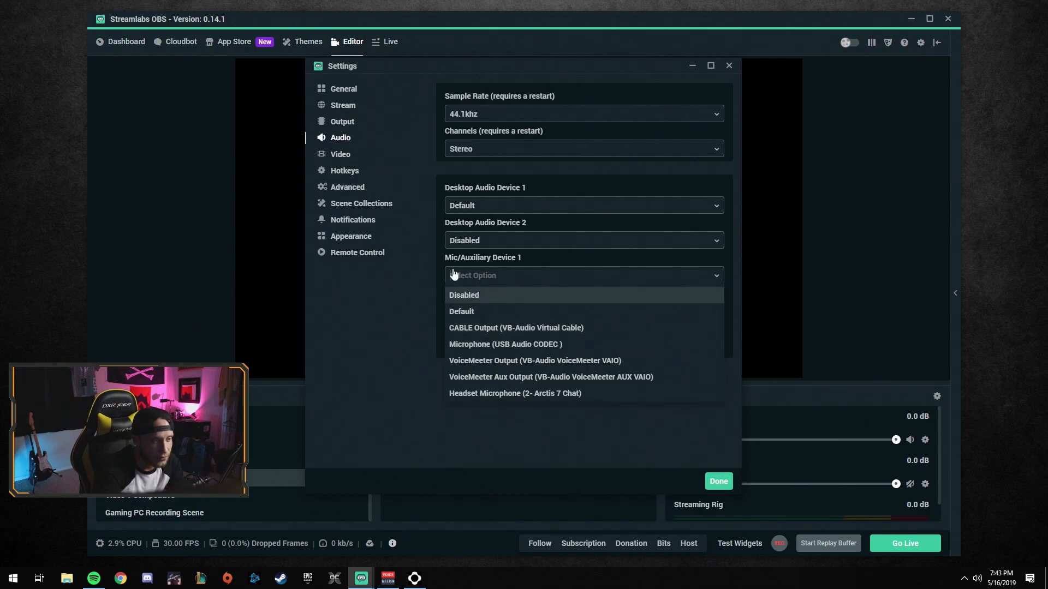
pyautogui.click(483, 344)
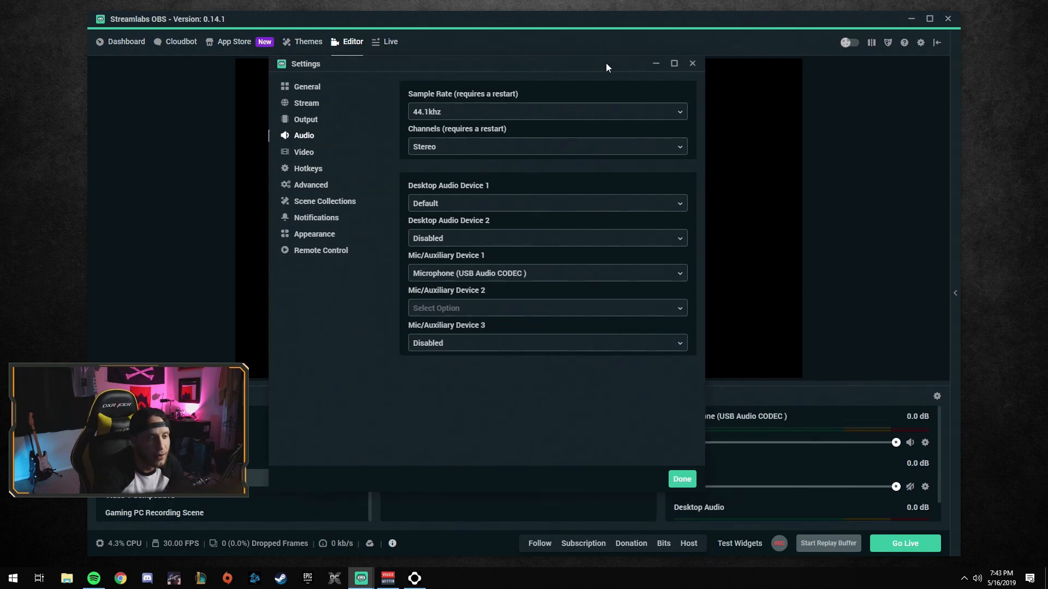
pyautogui.moveTo(627, 65); pyautogui.dragTo(476, 77)
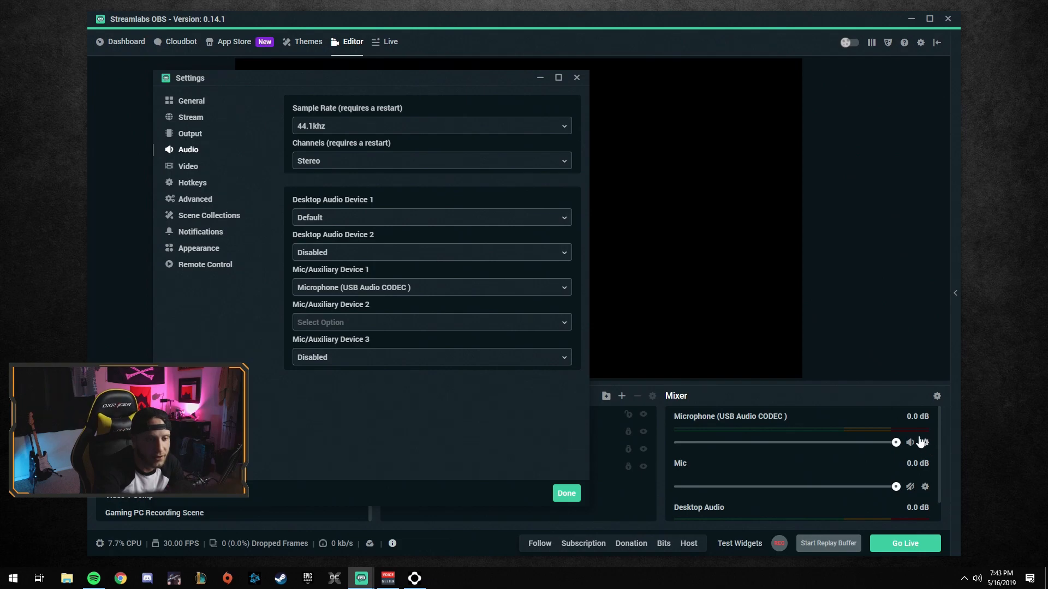
pyautogui.moveTo(352, 81); pyautogui.dragTo(389, 70)
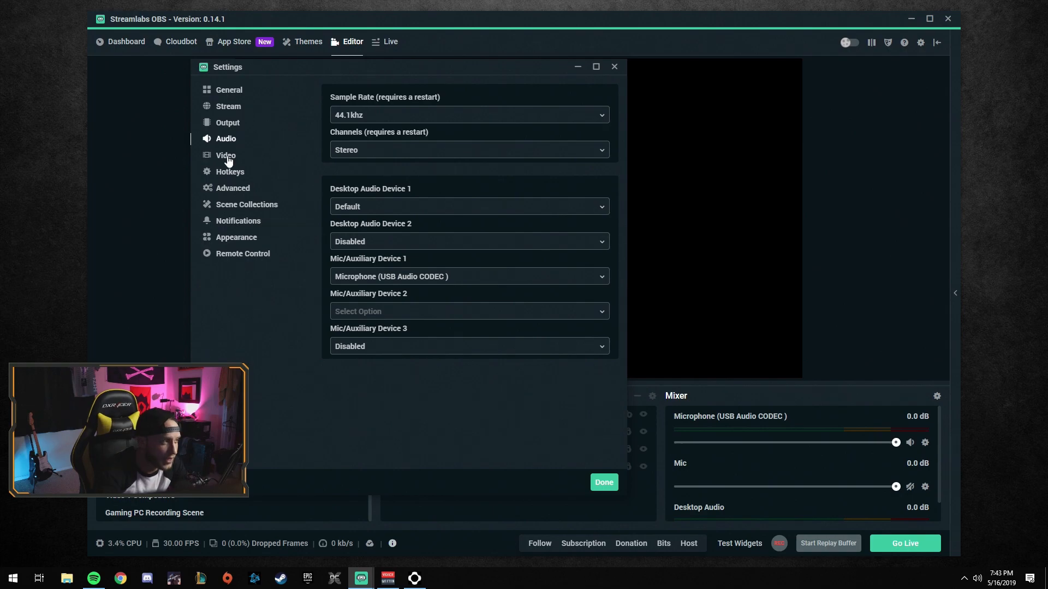
# In the video settings, select 1920x1080 for both the base (canvas) resolution and the output (scaled) resolution
pyautogui.click(226, 157)
pyautogui.moveTo(473, 71); pyautogui.dragTo(552, 67)
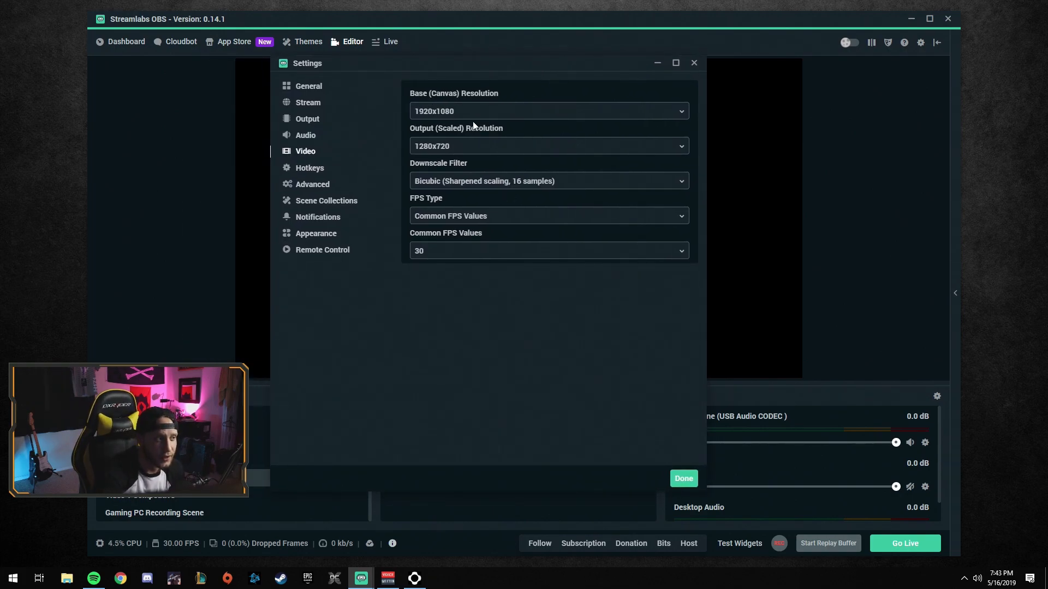
pyautogui.click(443, 116)
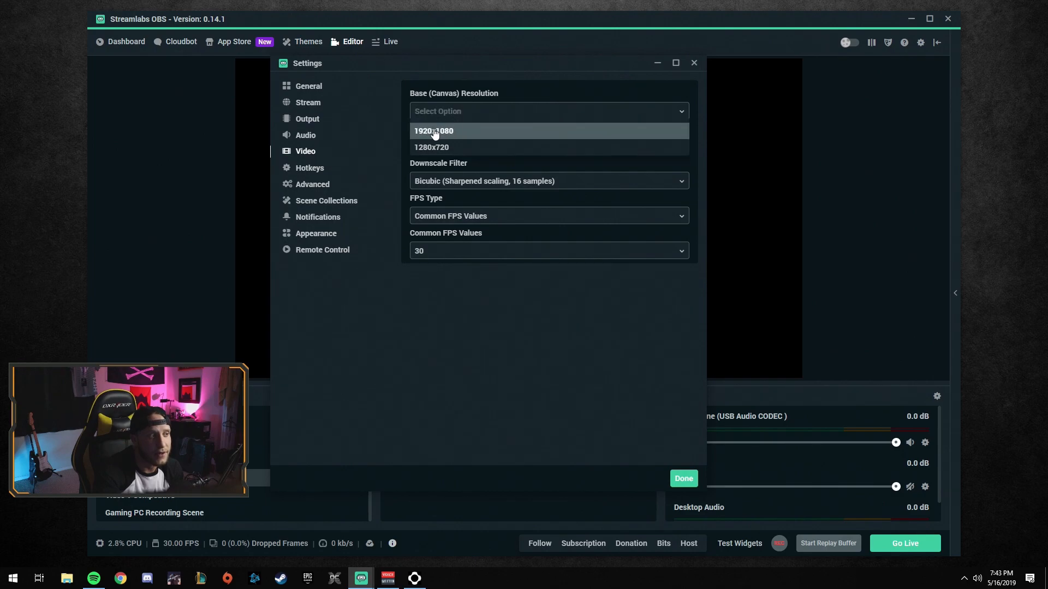
pyautogui.click(456, 131)
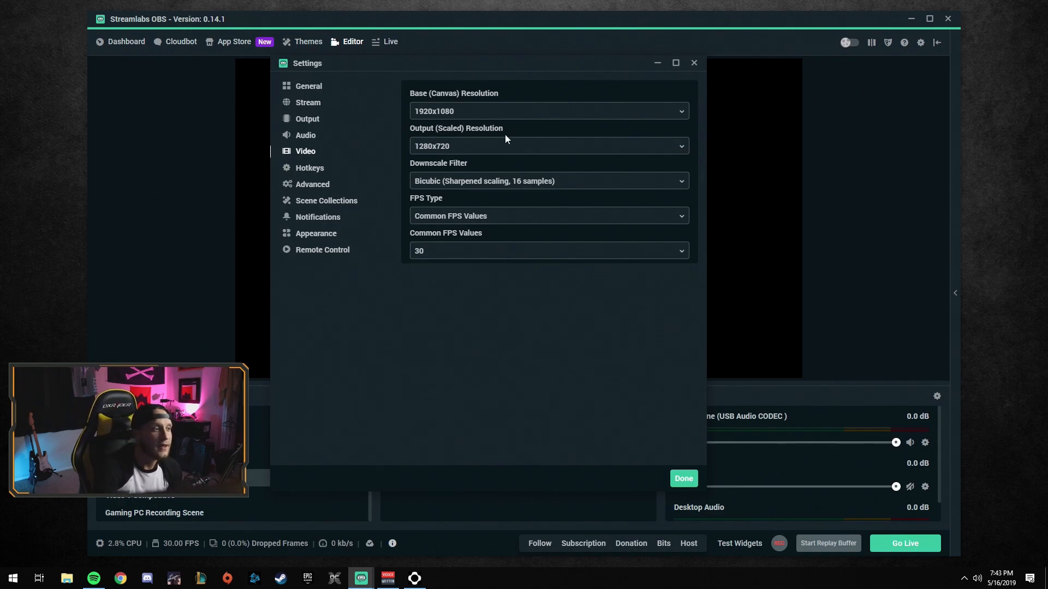
pyautogui.click(467, 153)
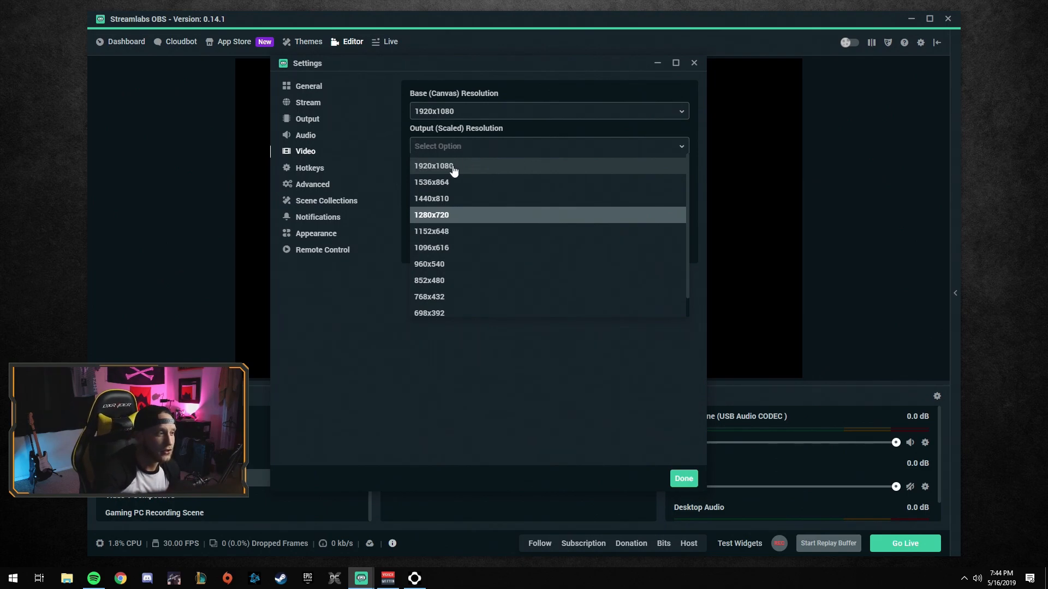
pyautogui.click(454, 167)
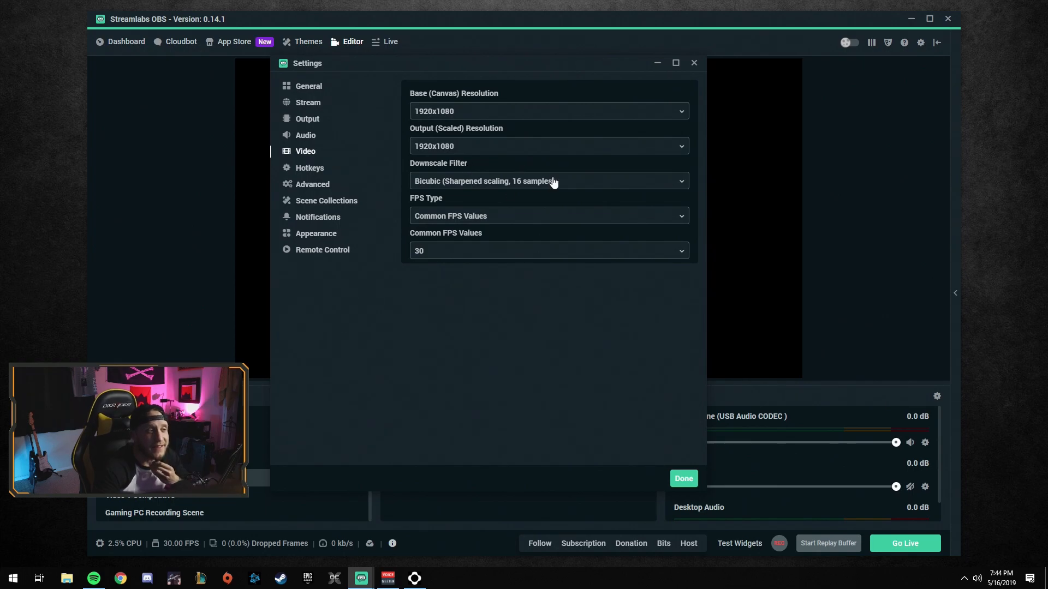
# Set the downscale filter to Lanczos (Sharpened scaling, 32 samples) and the common FPS value to 60
pyautogui.click(499, 182)
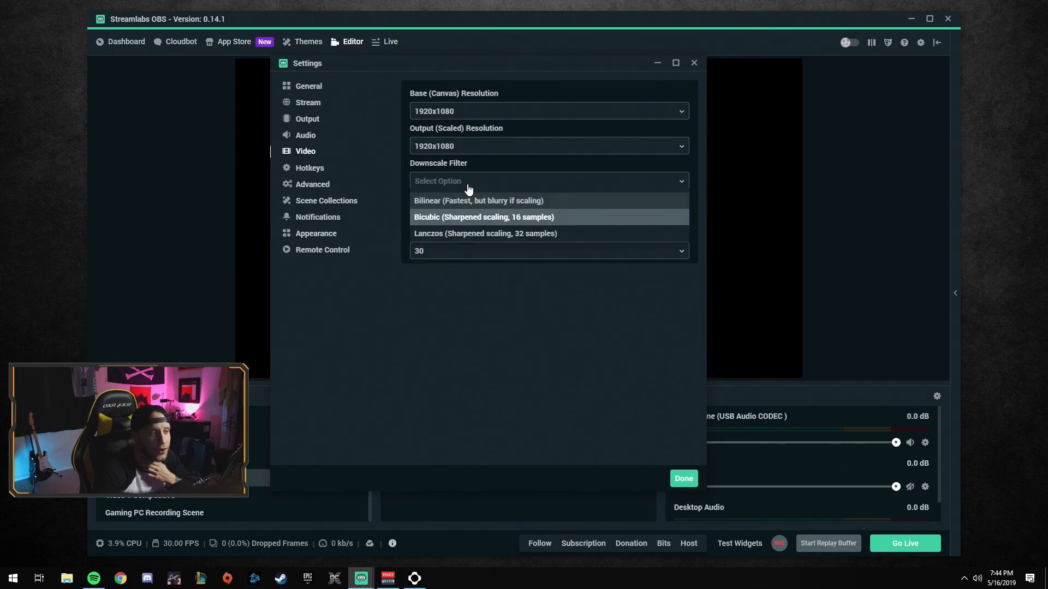
pyautogui.click(441, 240)
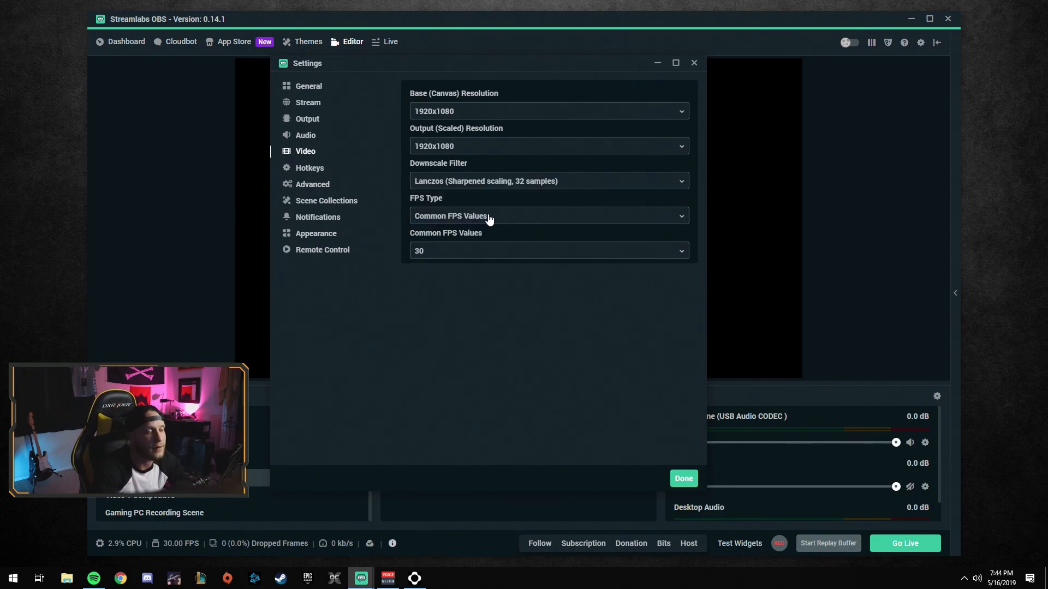
pyautogui.click(458, 257)
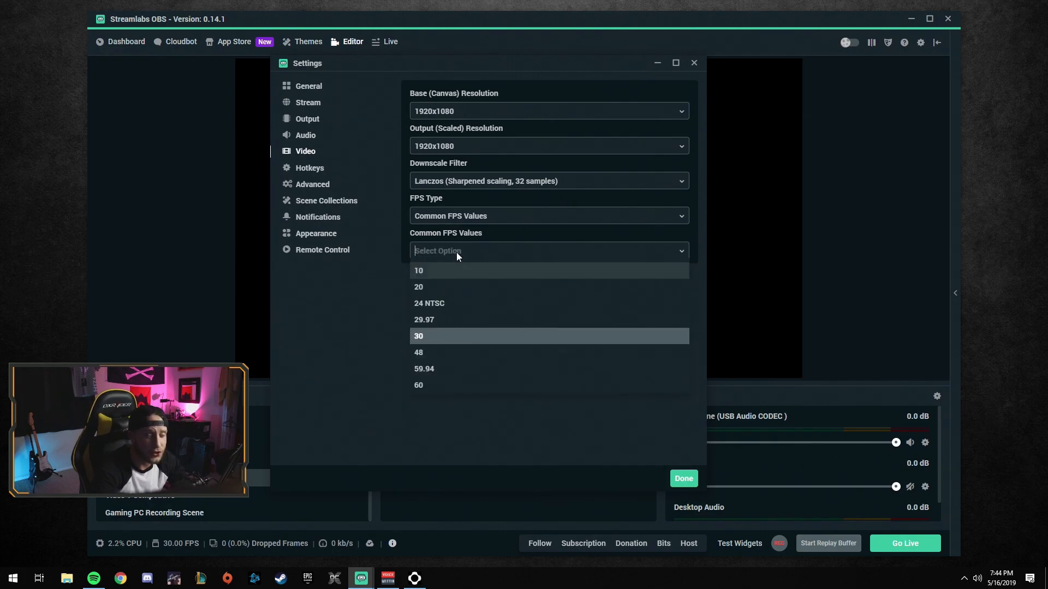
pyautogui.click(425, 386)
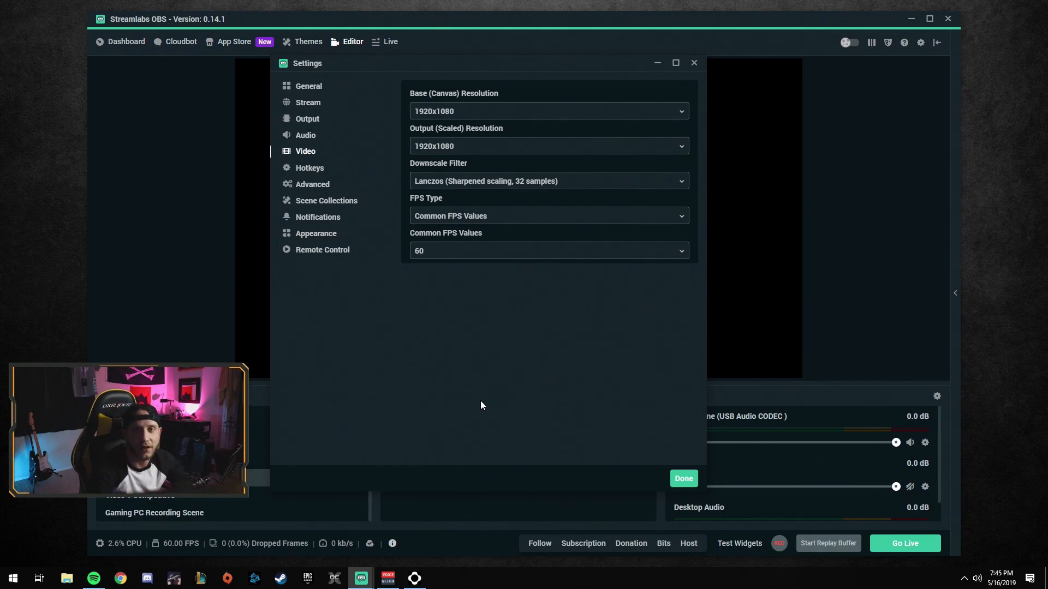
# In the advanced settings, set the YUV color space to 709 and the YUV color range to Full
pyautogui.click(309, 168)
pyautogui.click(312, 184)
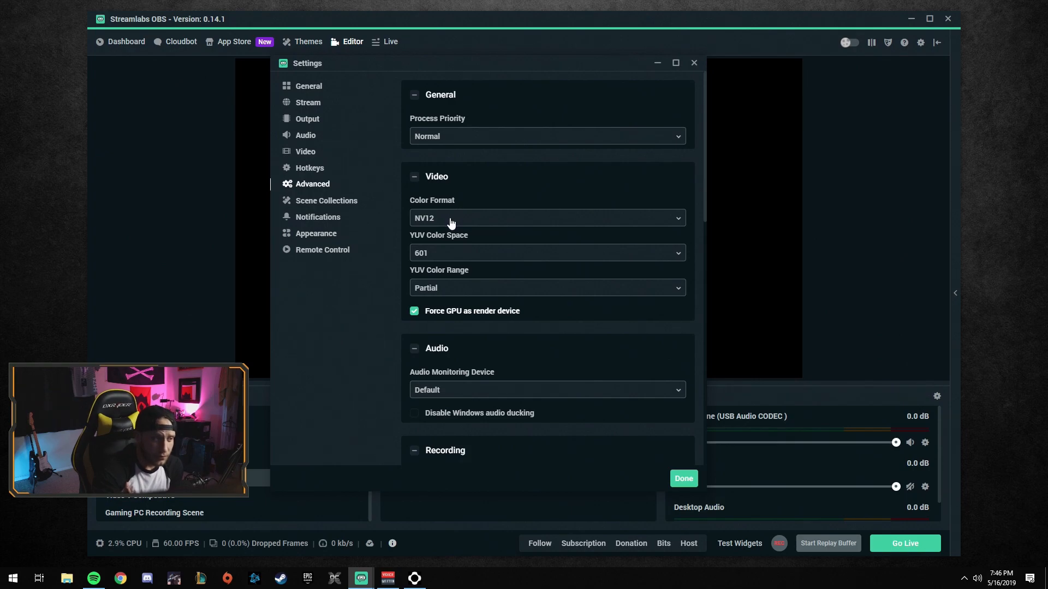
pyautogui.click(439, 257)
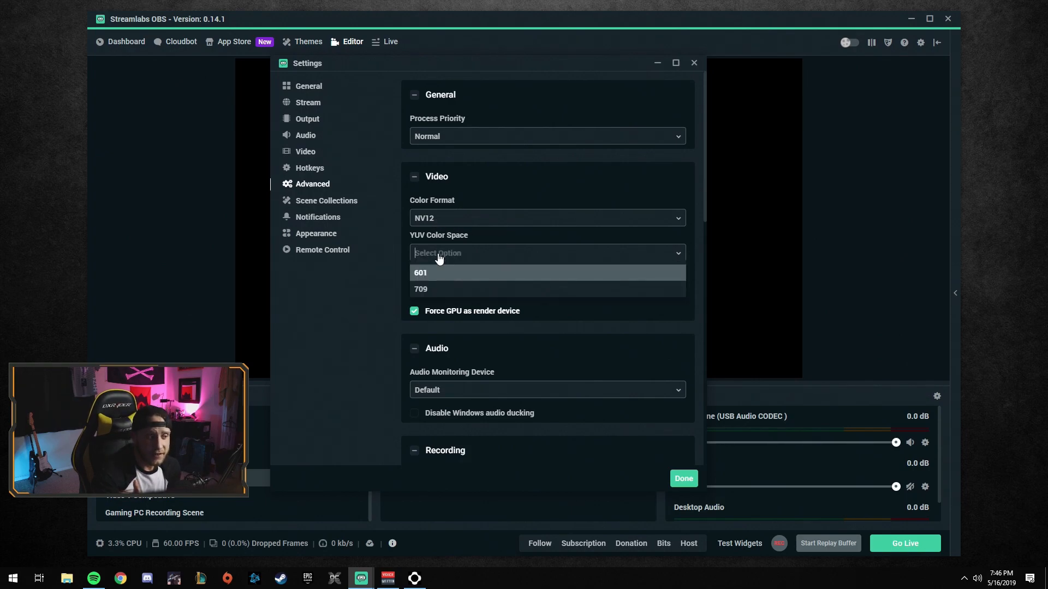
pyautogui.click(434, 292)
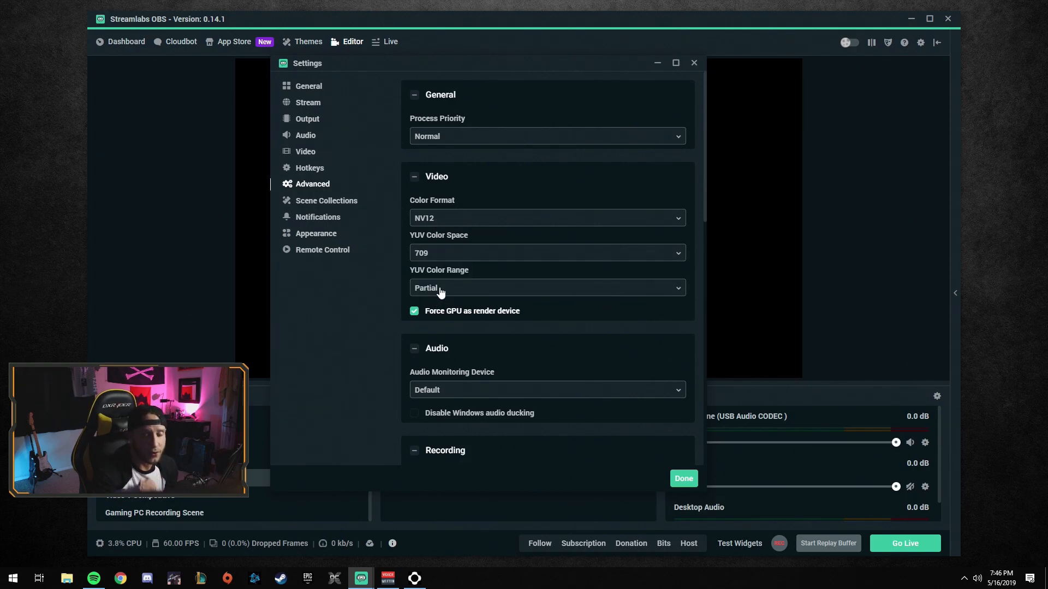
pyautogui.click(444, 287)
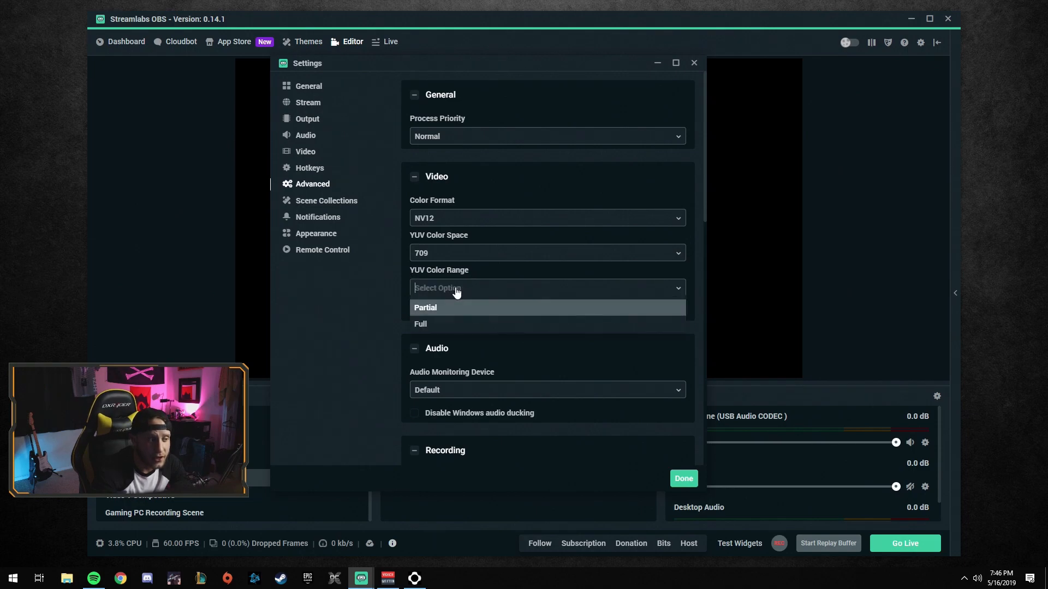
pyautogui.click(424, 324)
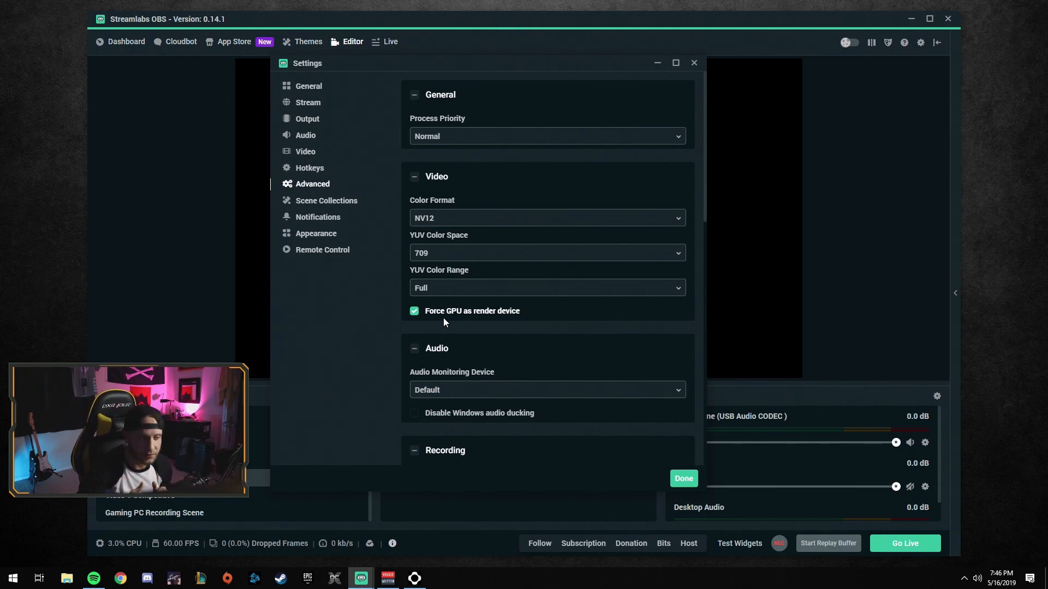
# Look through the remaining advanced settings and the appearance settings, and open the encoder preset choices in the output settings
pyautogui.scroll(-10, 443, 317)
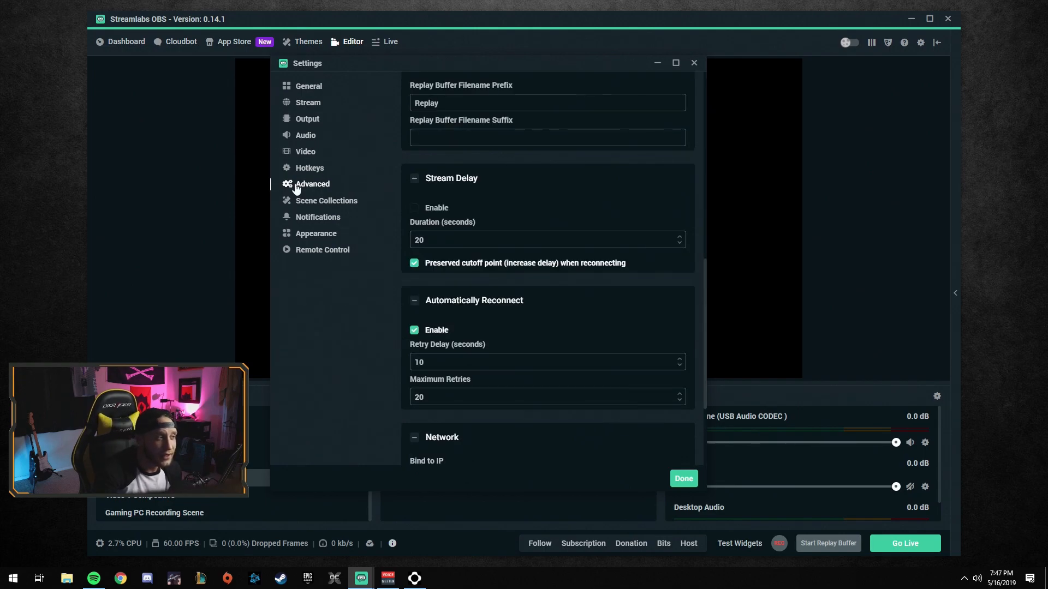
pyautogui.click(315, 235)
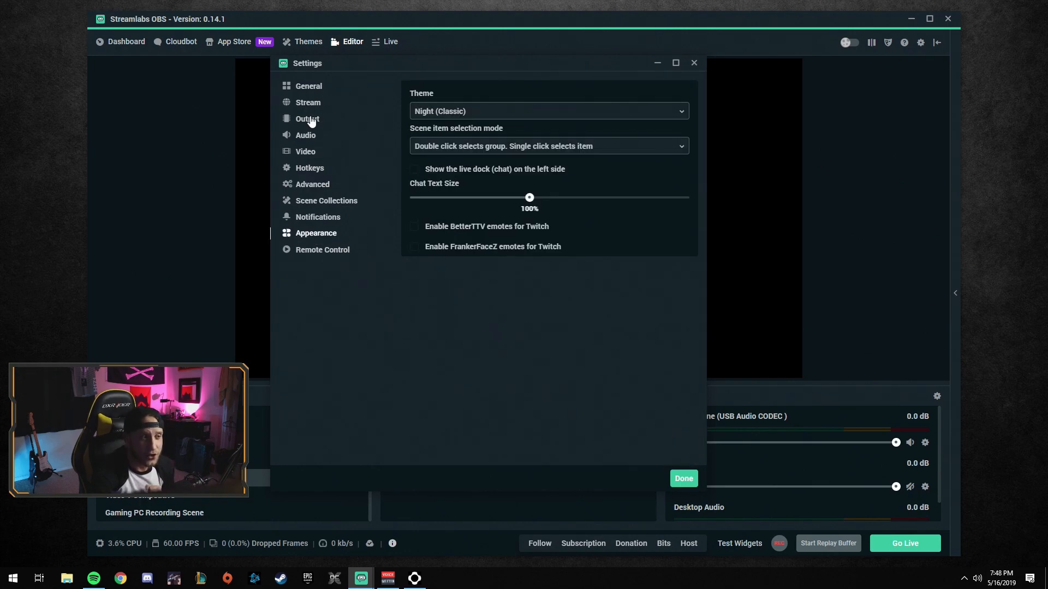
pyautogui.click(310, 119)
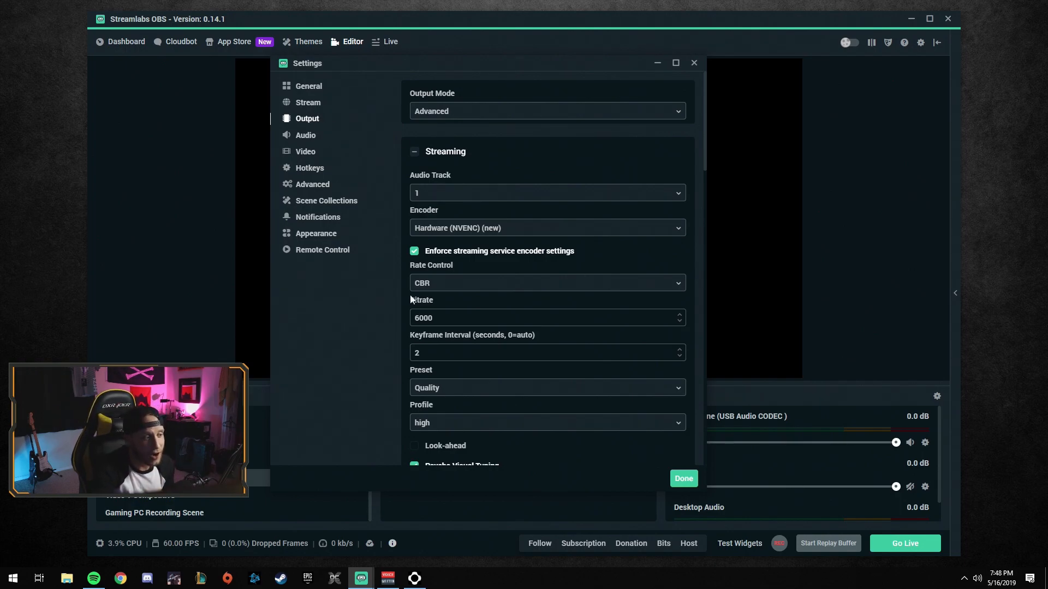
pyautogui.click(431, 388)
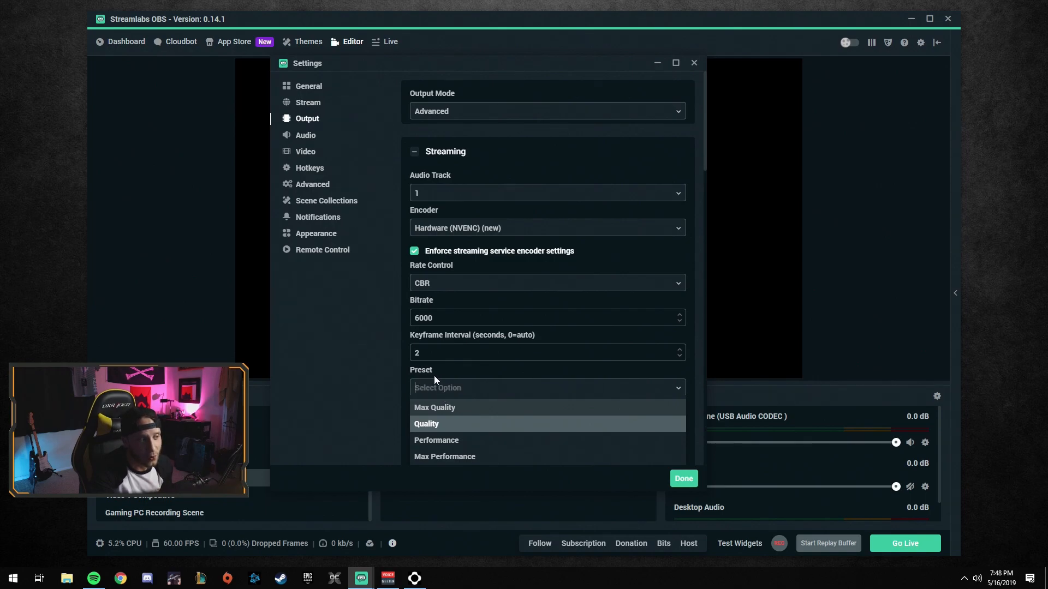